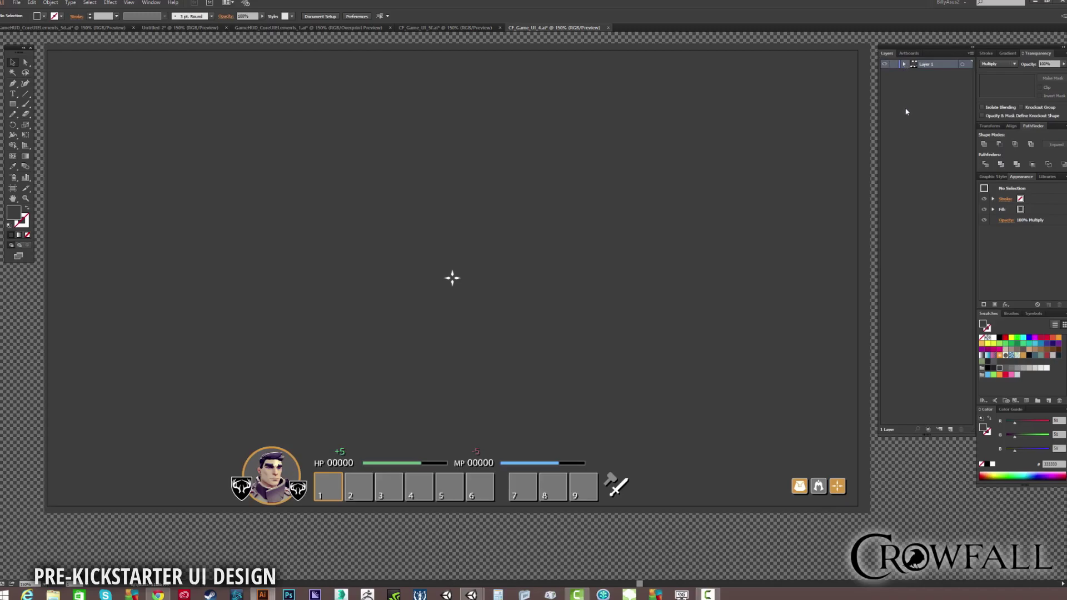
# Step: Expand Layer 1 to inspect the sword path and shield emblem group, then deselect
pyautogui.click(904, 65)
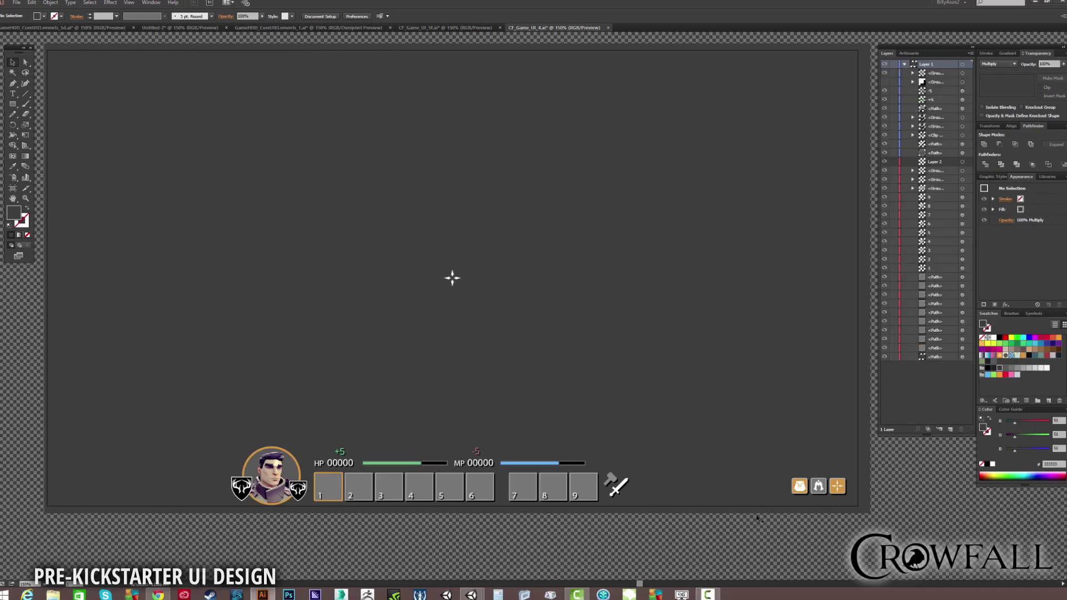
pyautogui.click(617, 486)
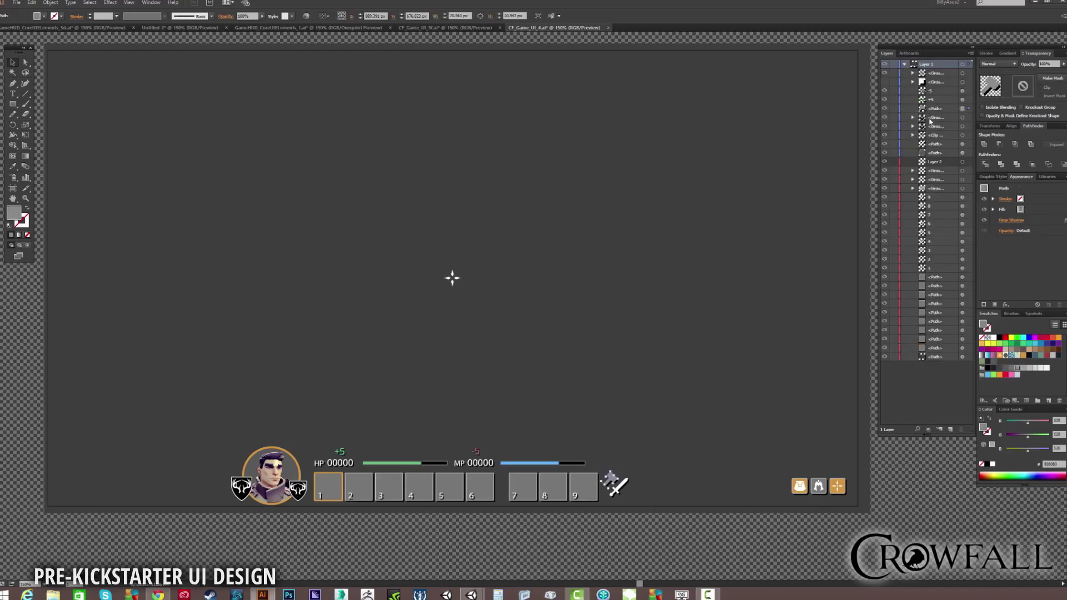
pyautogui.click(963, 118)
pyautogui.click(723, 525)
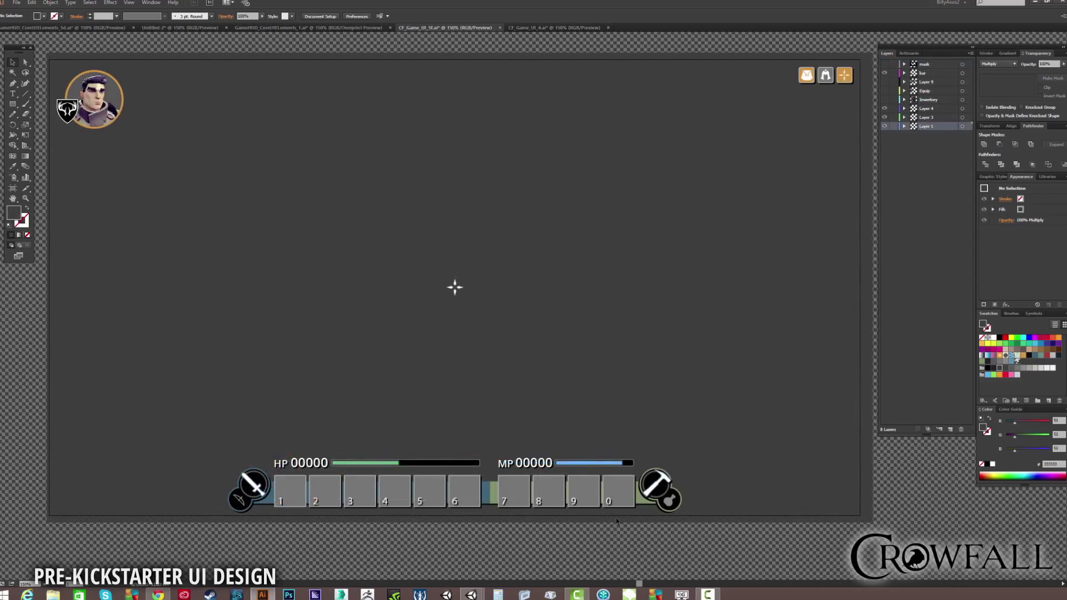
# Step: Compare the action bar variants by toggling the bar layer's two-row and single-row sublayers
pyautogui.click(616, 508)
pyautogui.hotkey('ctrl', 'h')
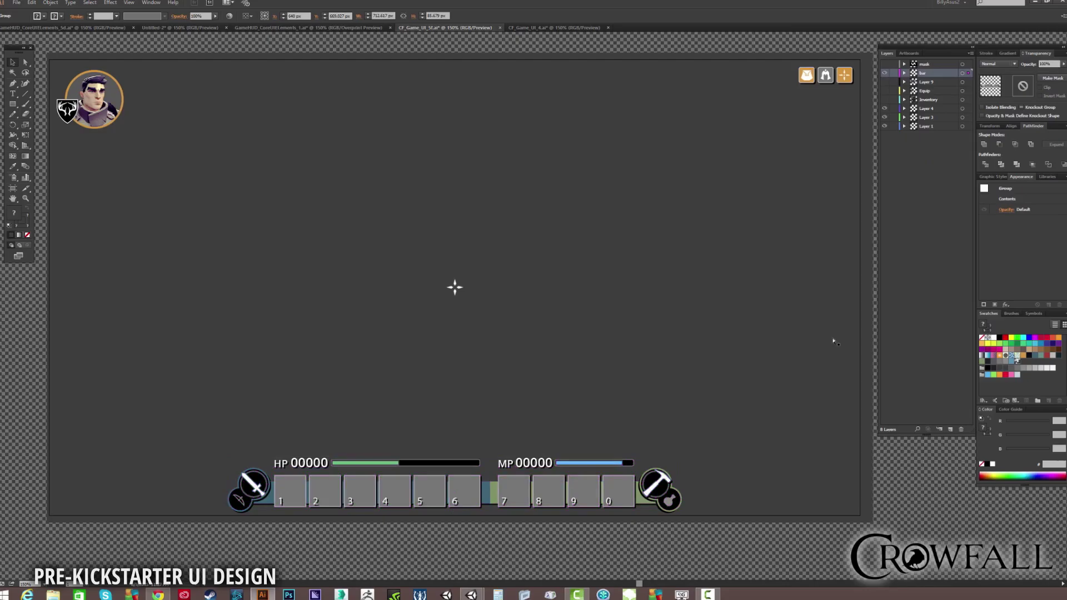
pyautogui.hotkey('ctrl', 'h')
pyautogui.click(904, 72)
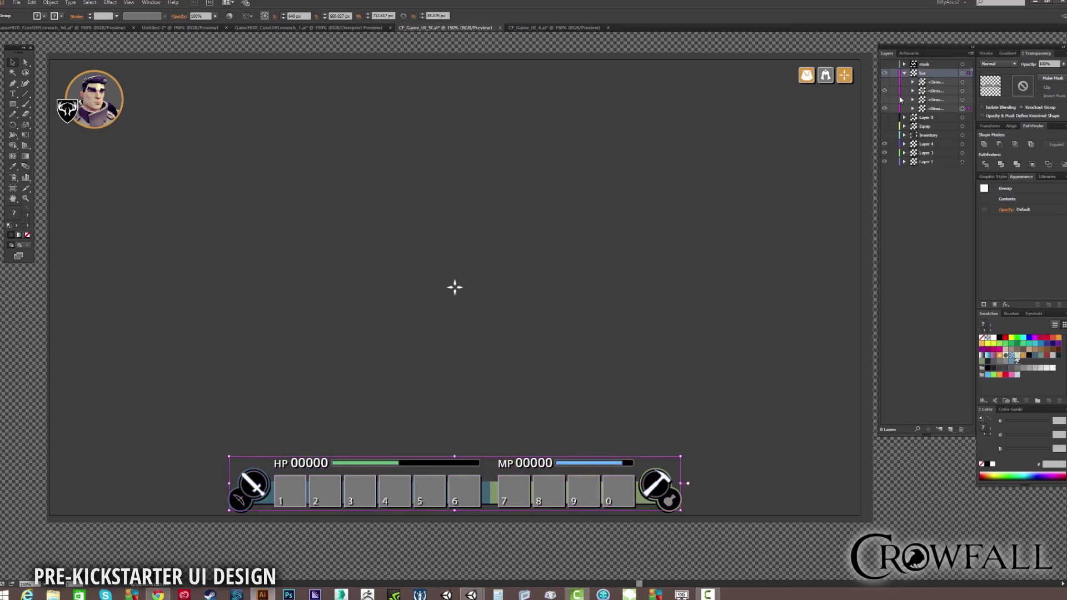
pyautogui.click(884, 100)
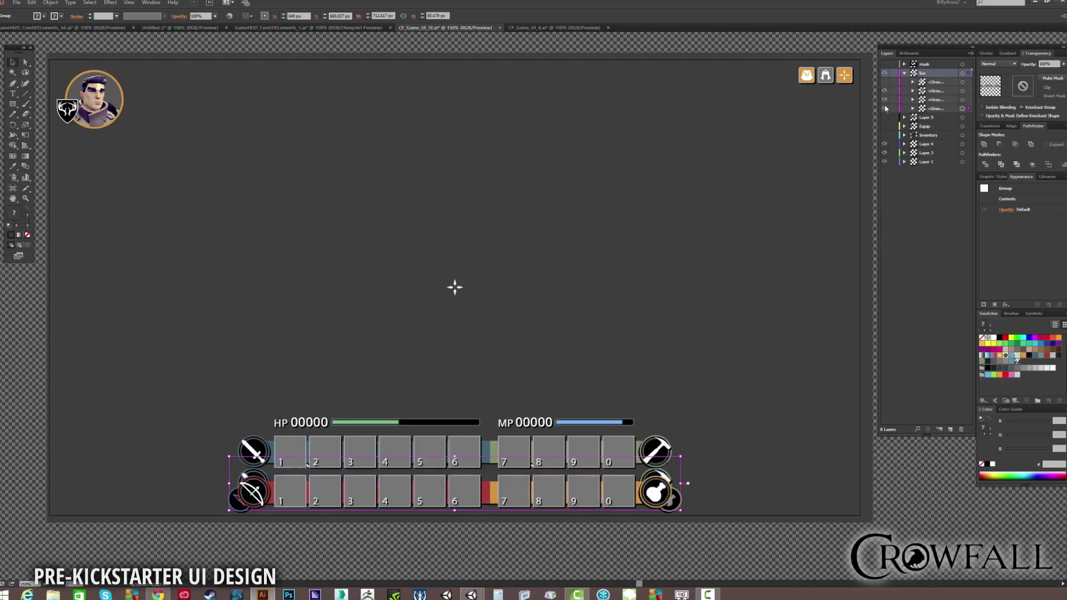
pyautogui.hotkey('ctrl', 'shift', 'a')
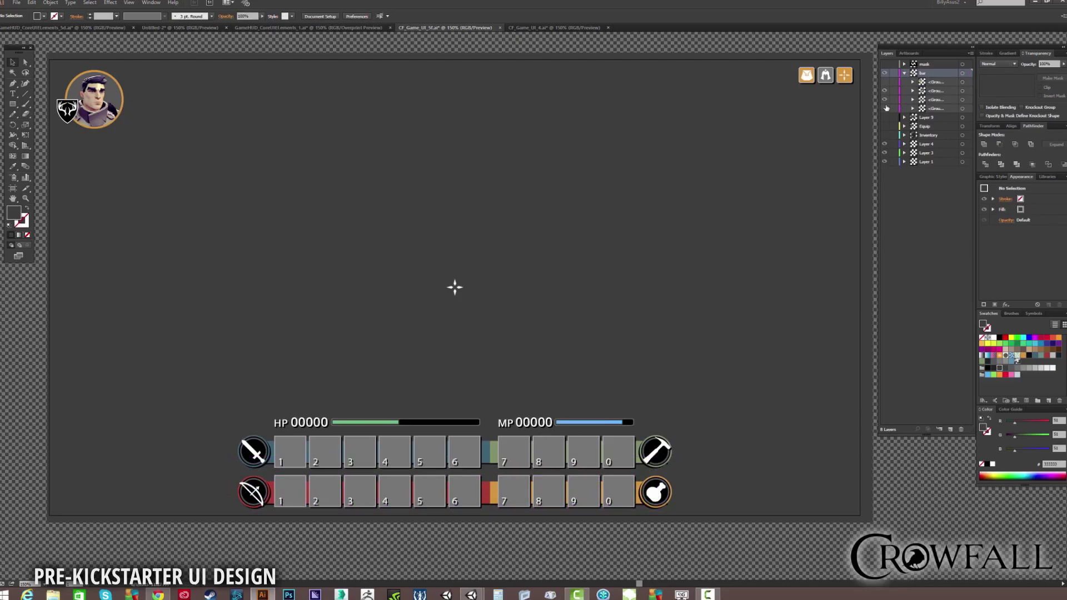
pyautogui.click(885, 109)
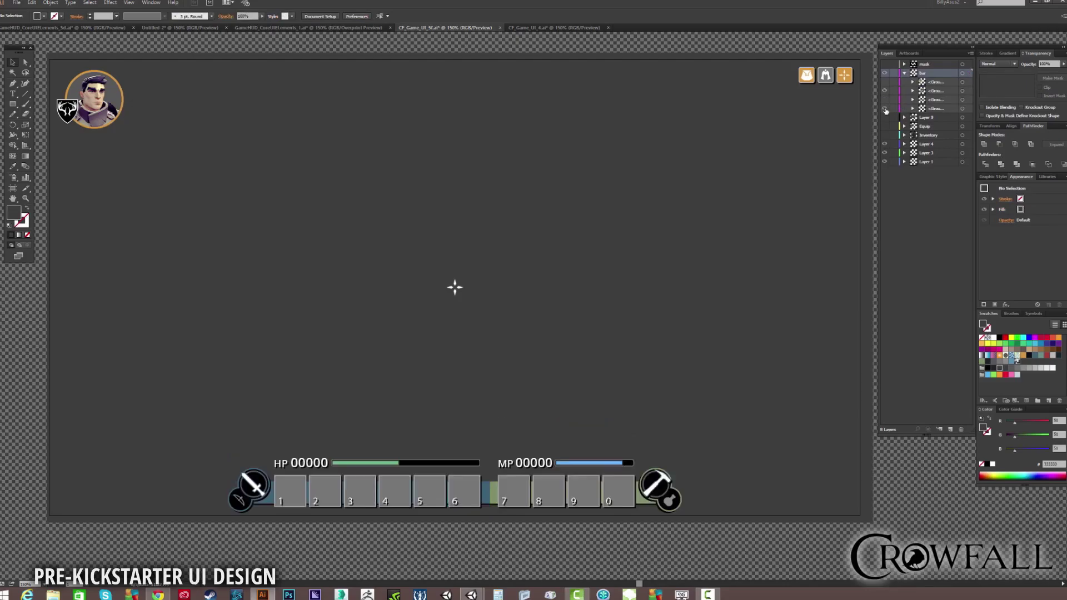
pyautogui.click(886, 109)
pyautogui.click(885, 100)
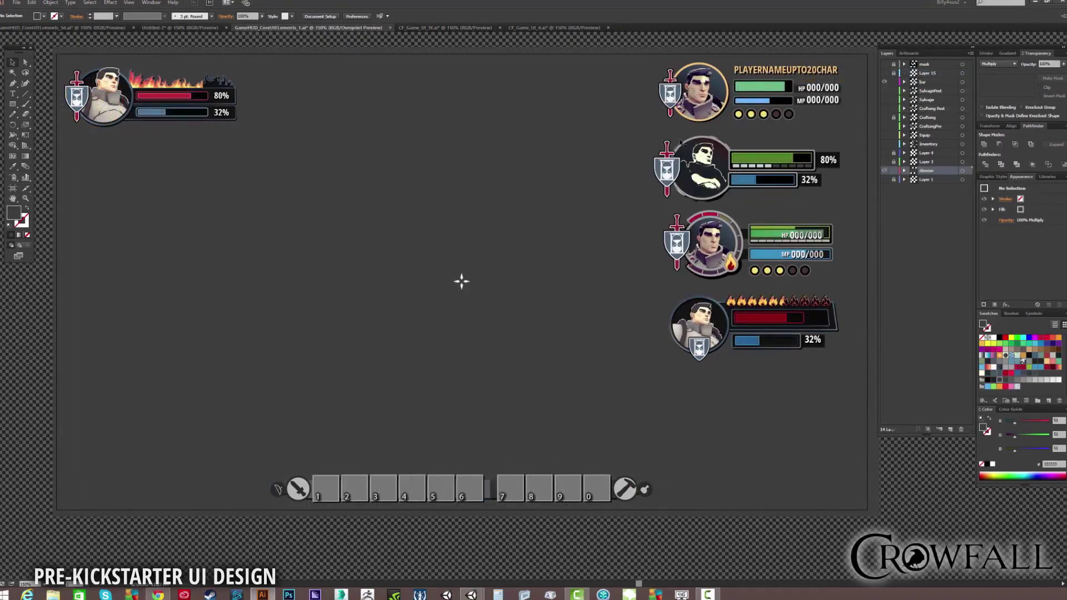
# Step: Move the four party frames to the left and rearrange the top three frames
pyautogui.click(718, 102)
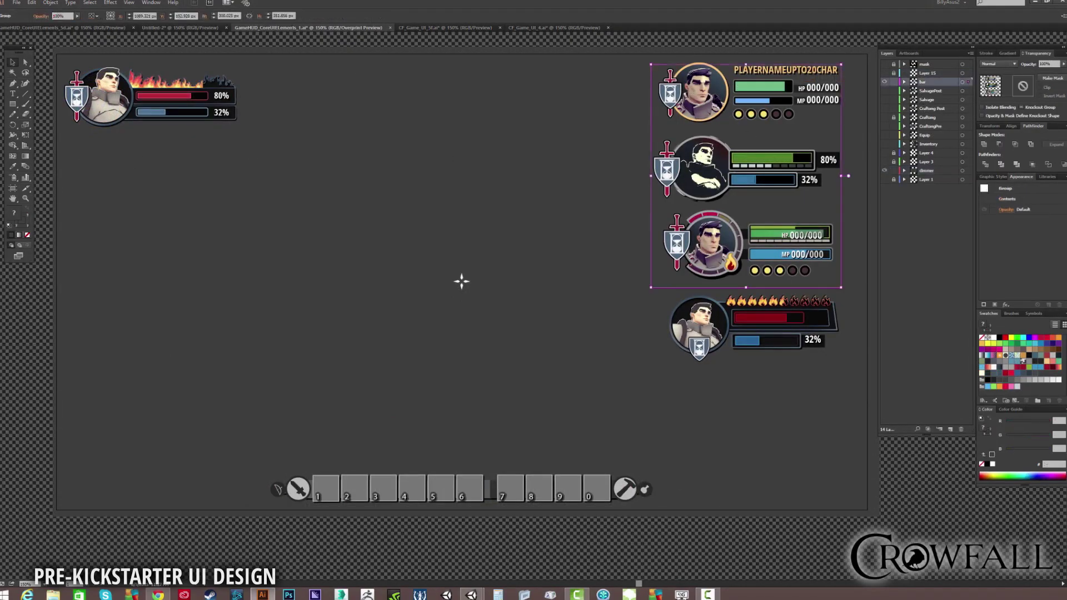
pyautogui.keyDown('shift'); pyautogui.click(699, 339); pyautogui.keyUp('shift')
pyautogui.moveTo(698, 91); pyautogui.dragTo(300, 112)
pyautogui.click(311, 222)
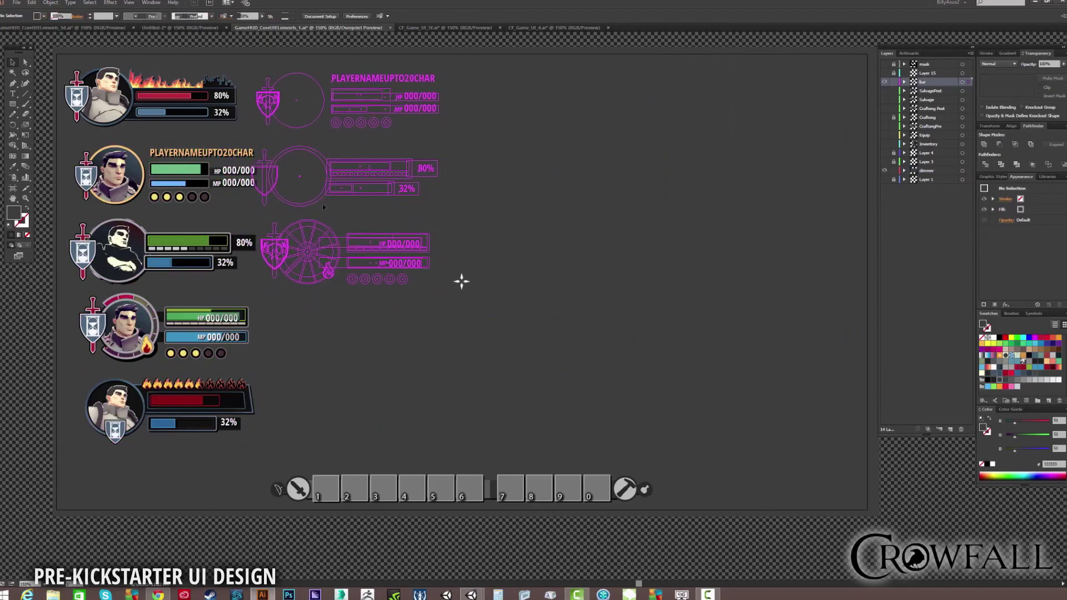
pyautogui.moveTo(176, 404); pyautogui.dragTo(160, 172)
pyautogui.hotkey('ctrl', 'shift', 'a')
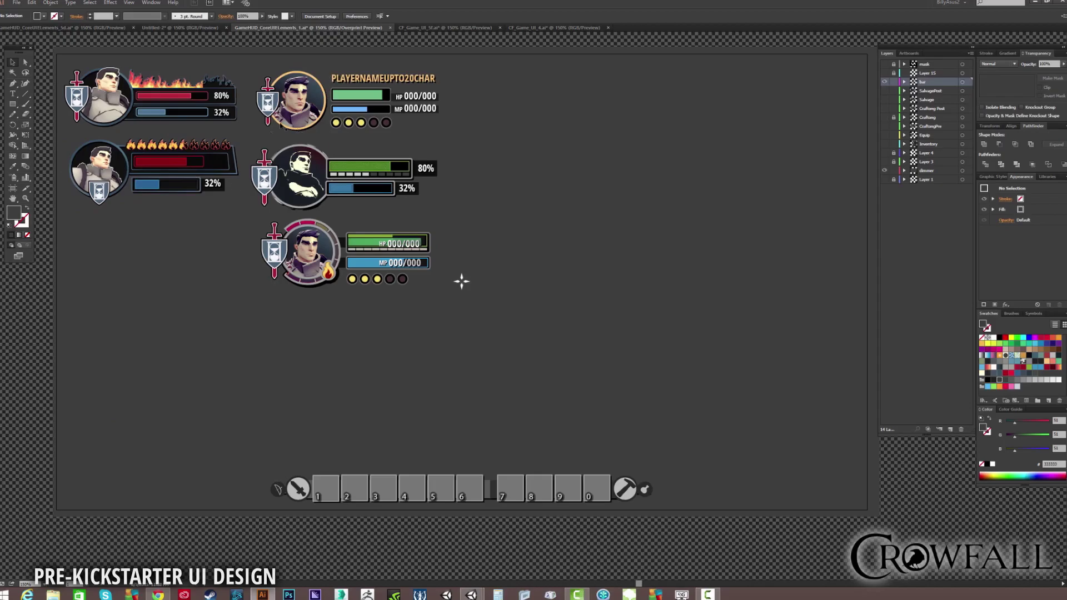
# Step: Delete the middle group of portrait frames and the extra flame portrait frame
pyautogui.click(301, 111)
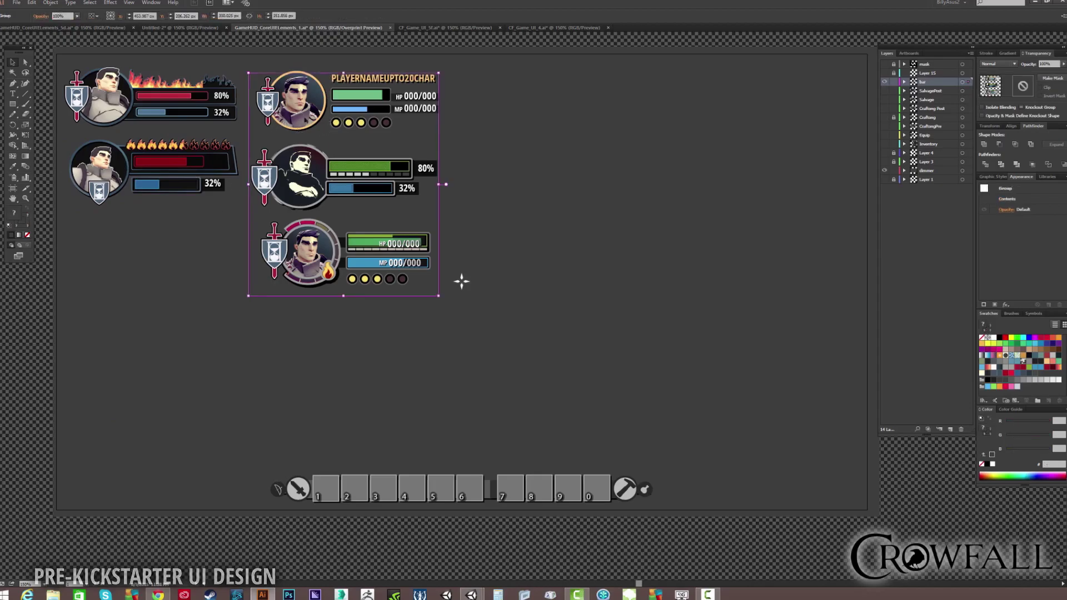
pyautogui.press('Delete')
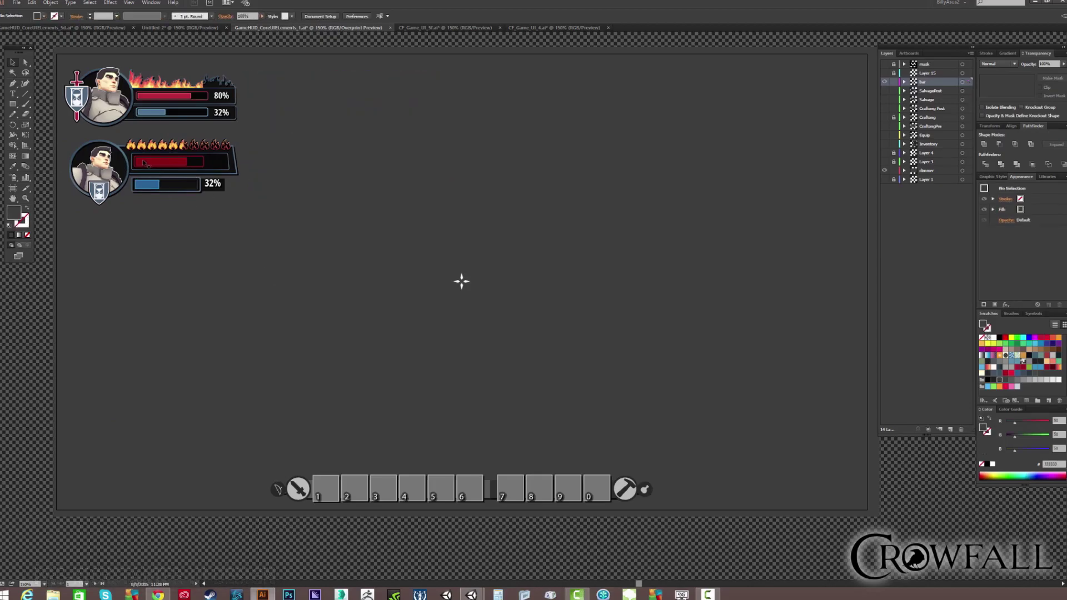
pyautogui.click(143, 162)
pyautogui.press('Delete')
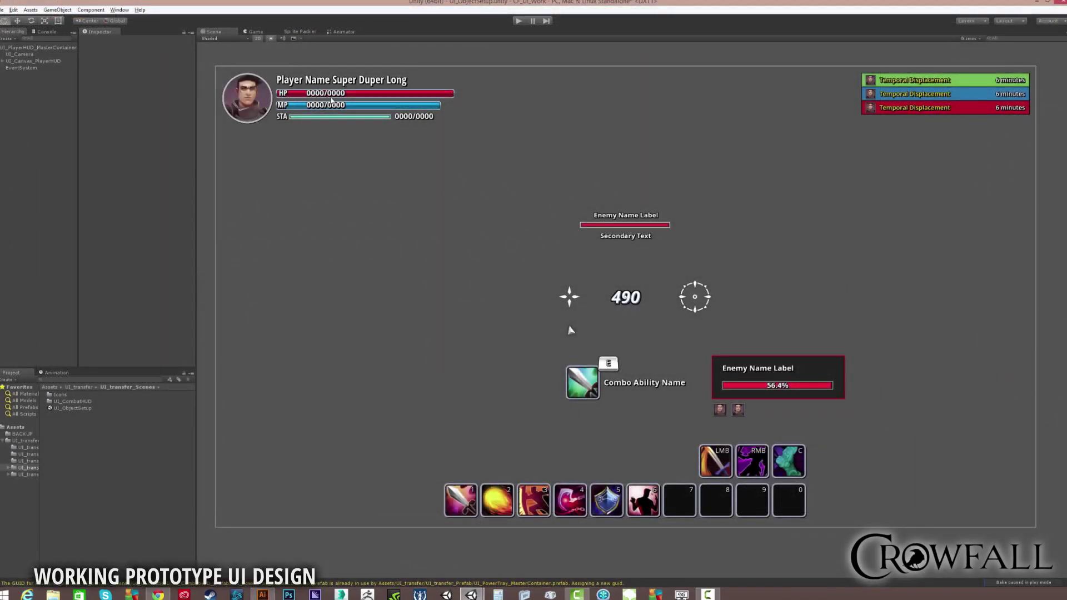
# Step: Alt-expand UI_Canvas_PlayerHUD to show its crosshairs, hero frame, bar groups and ability icons
pyautogui.keyDown('alt'); pyautogui.click(3, 62); pyautogui.keyUp('alt')
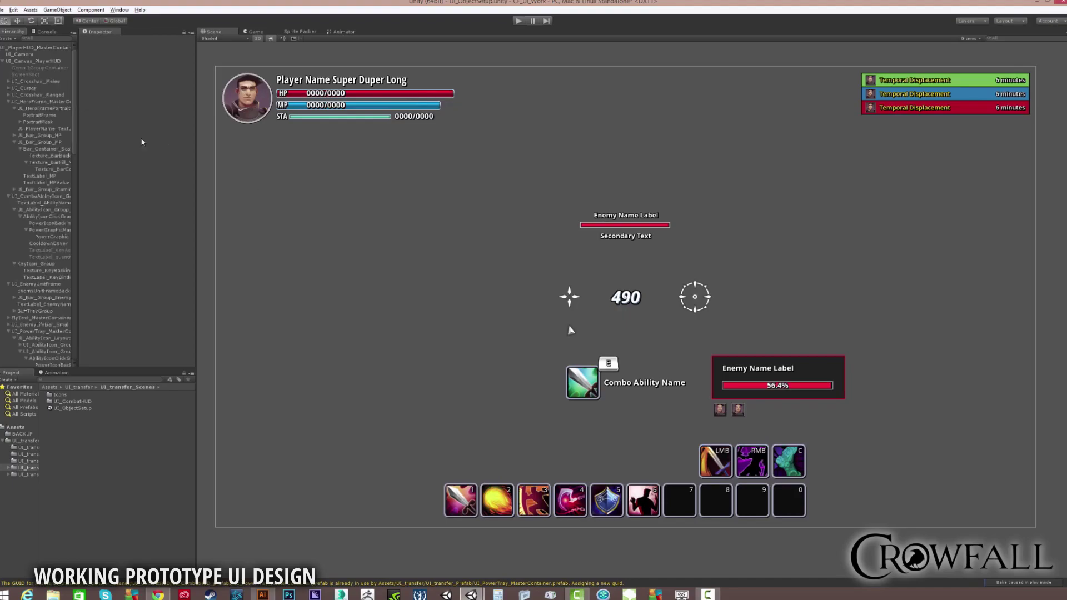
pyautogui.click(388, 98)
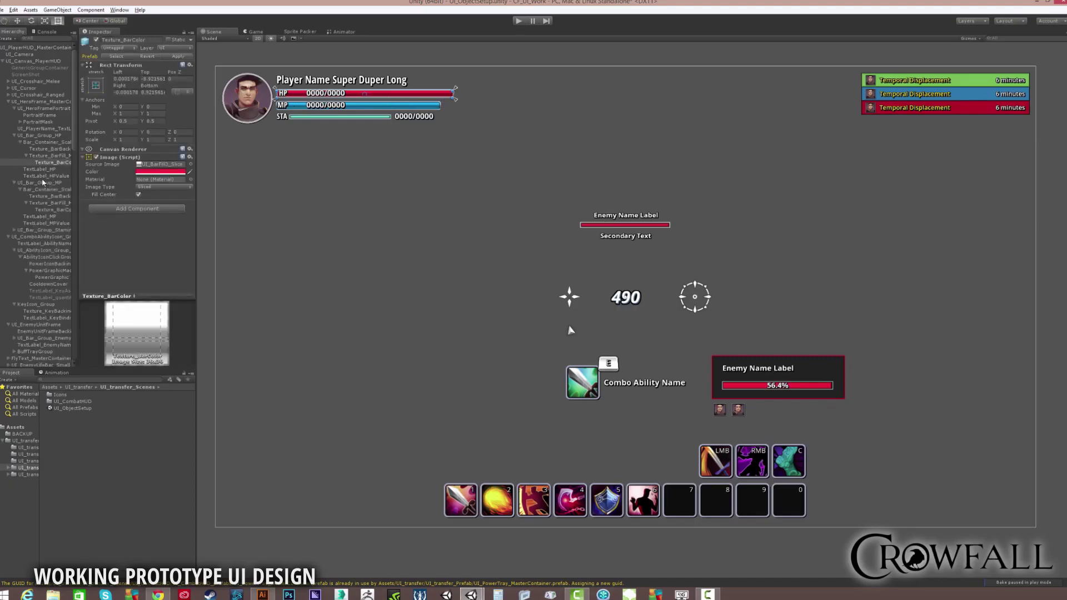
pyautogui.click(65, 158)
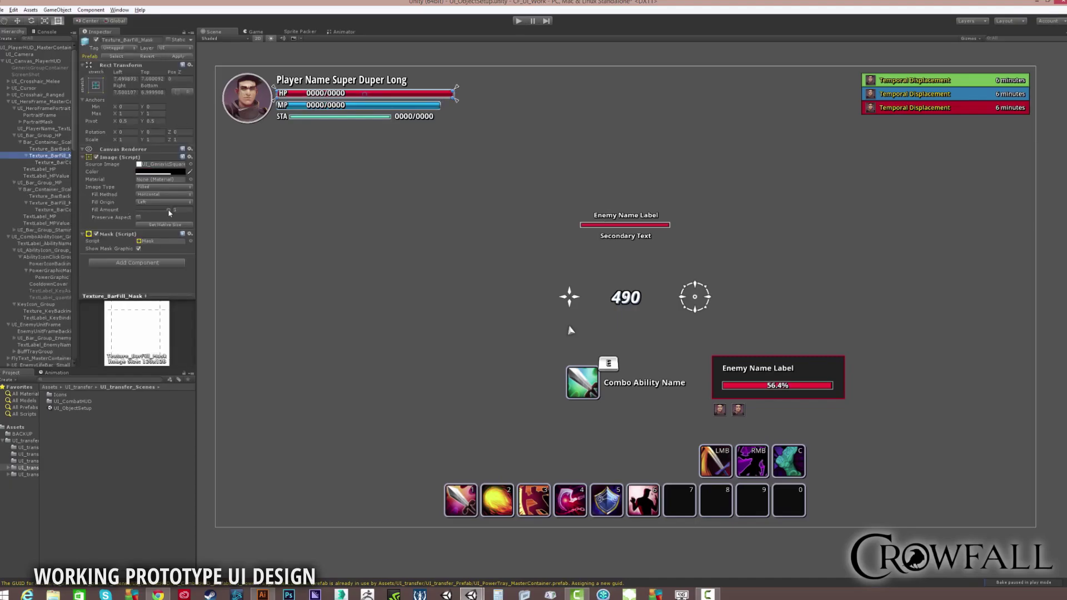
pyautogui.moveTo(169, 210)
pyautogui.mouseDown()
pyautogui.moveTo(144, 211)
pyautogui.moveTo(169, 220)
pyautogui.mouseUp()
pyautogui.click(317, 259)
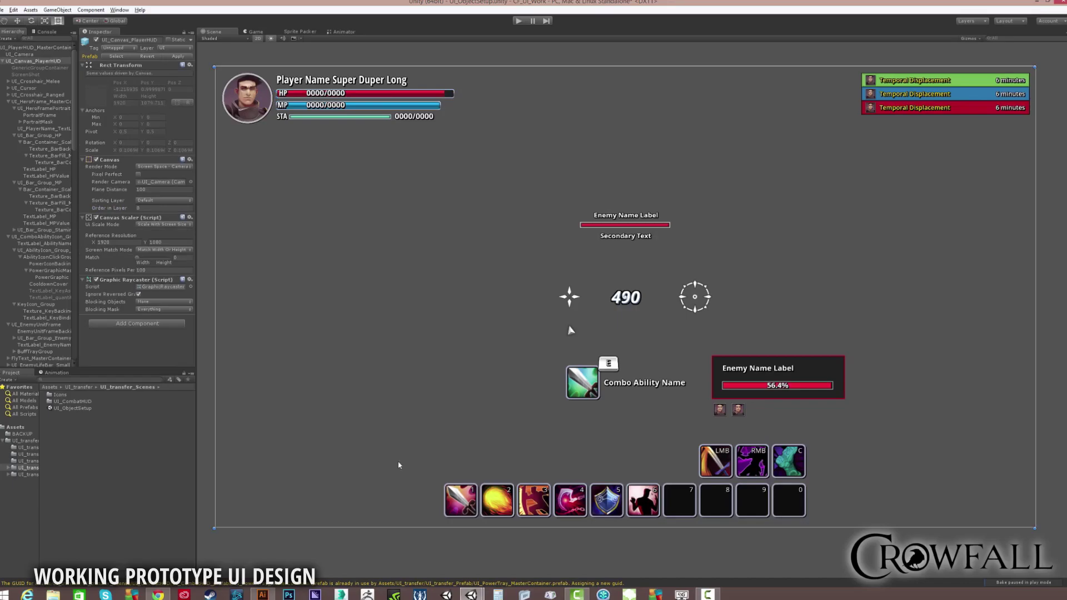
pyautogui.click(471, 510)
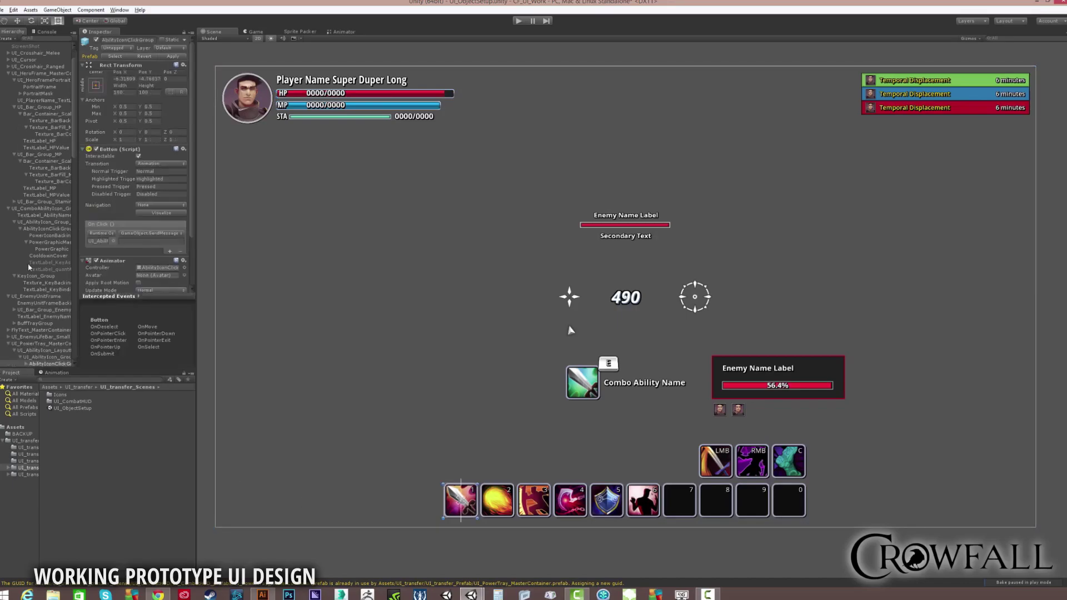
pyautogui.scroll(-3, 28, 267)
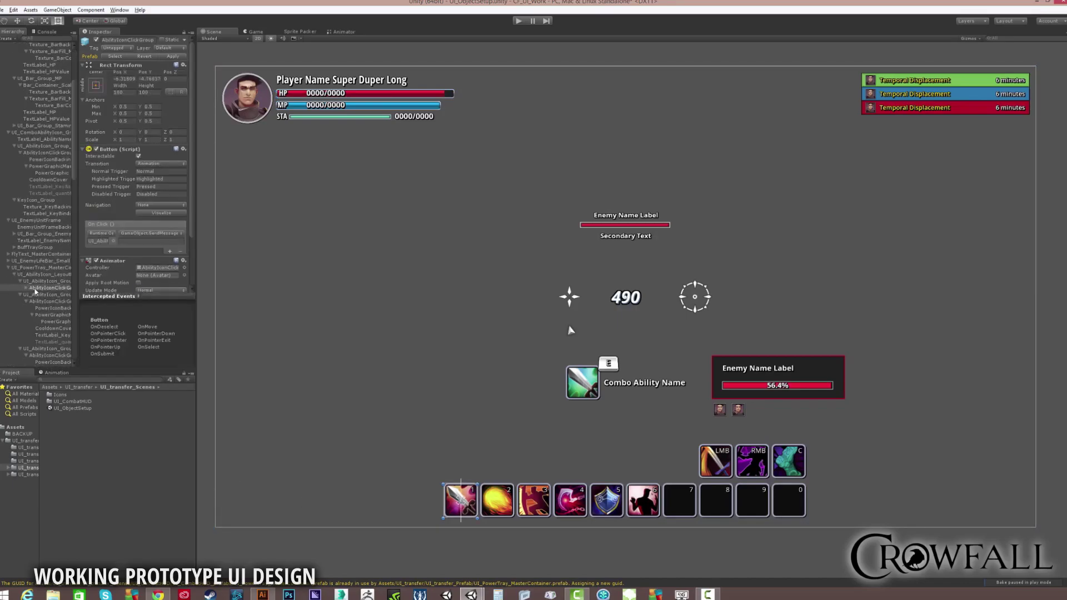
pyautogui.click(48, 322)
pyautogui.click(49, 328)
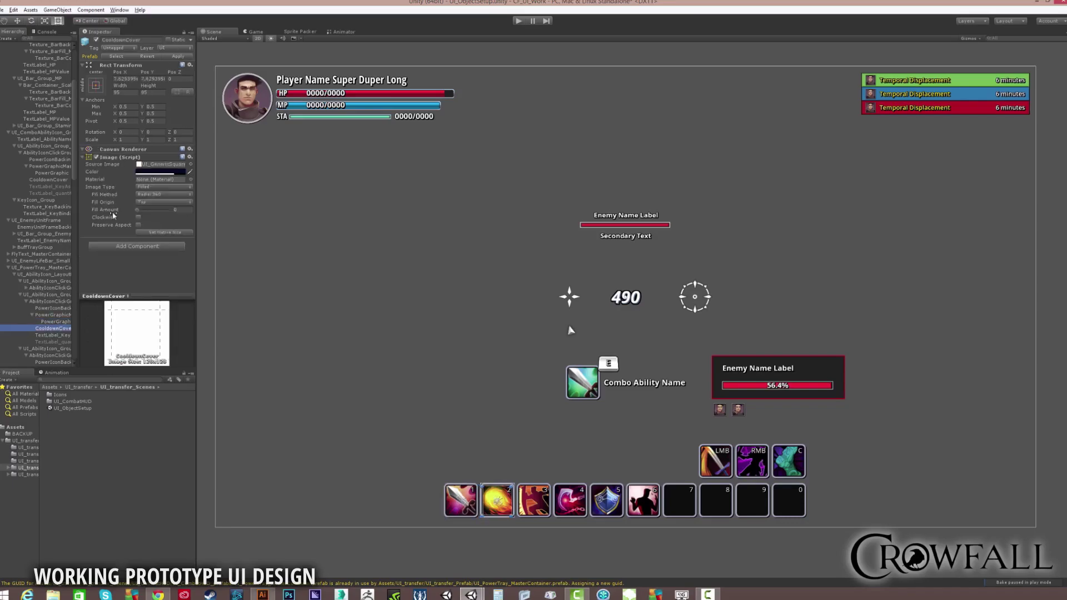
pyautogui.moveTo(134, 214)
pyautogui.mouseDown()
pyautogui.moveTo(161, 213)
pyautogui.moveTo(126, 218)
pyautogui.mouseUp()
pyautogui.click(340, 265)
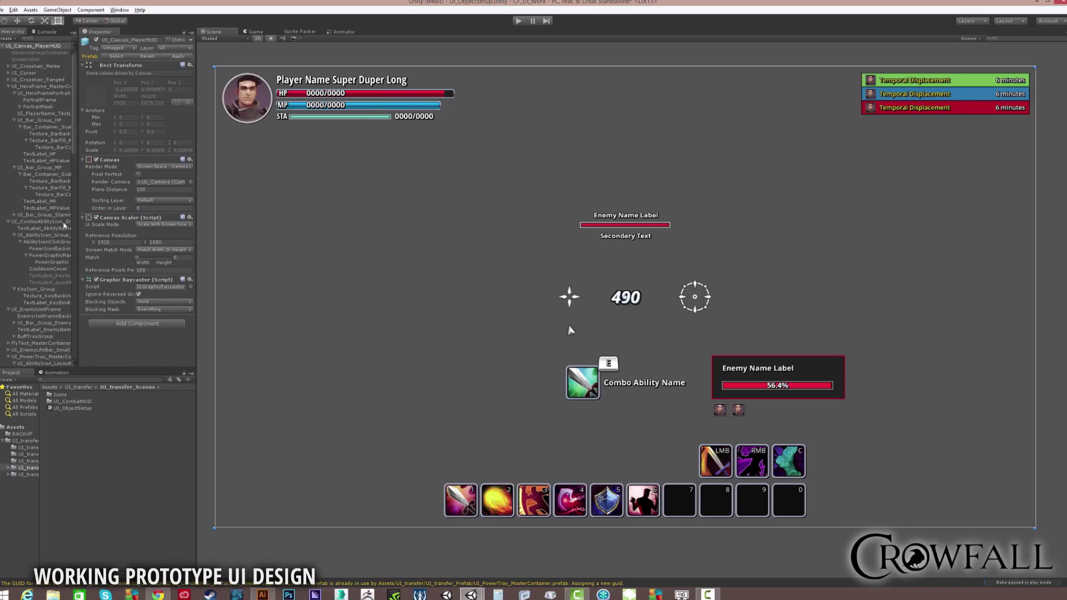
# Step: Disable the portrait mask and select the PortraitFrame object
pyautogui.click(263, 106)
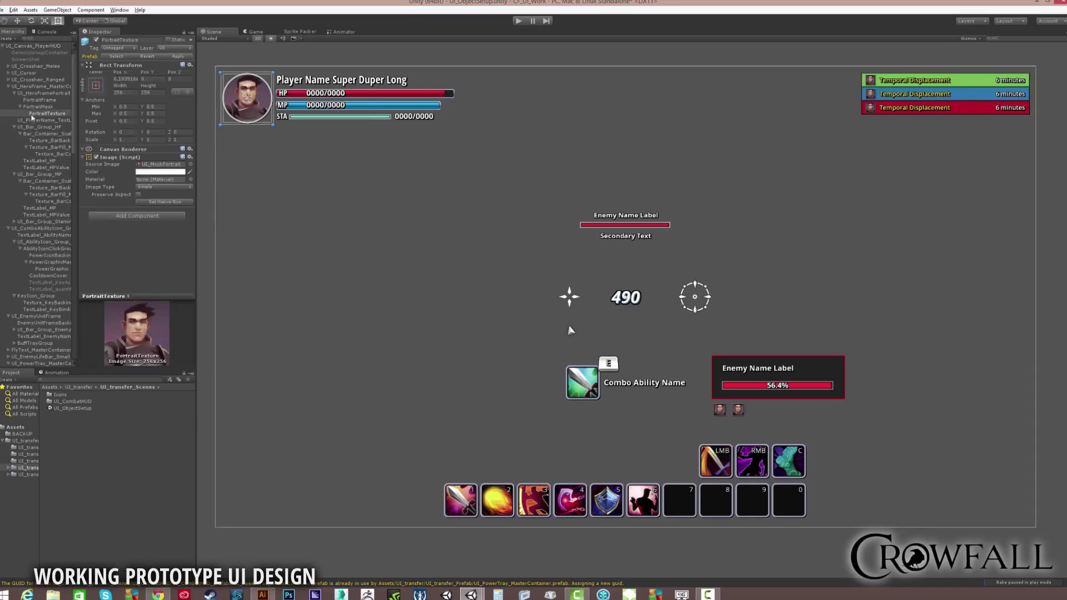
pyautogui.click(35, 106)
pyautogui.click(96, 40)
pyautogui.click(238, 98)
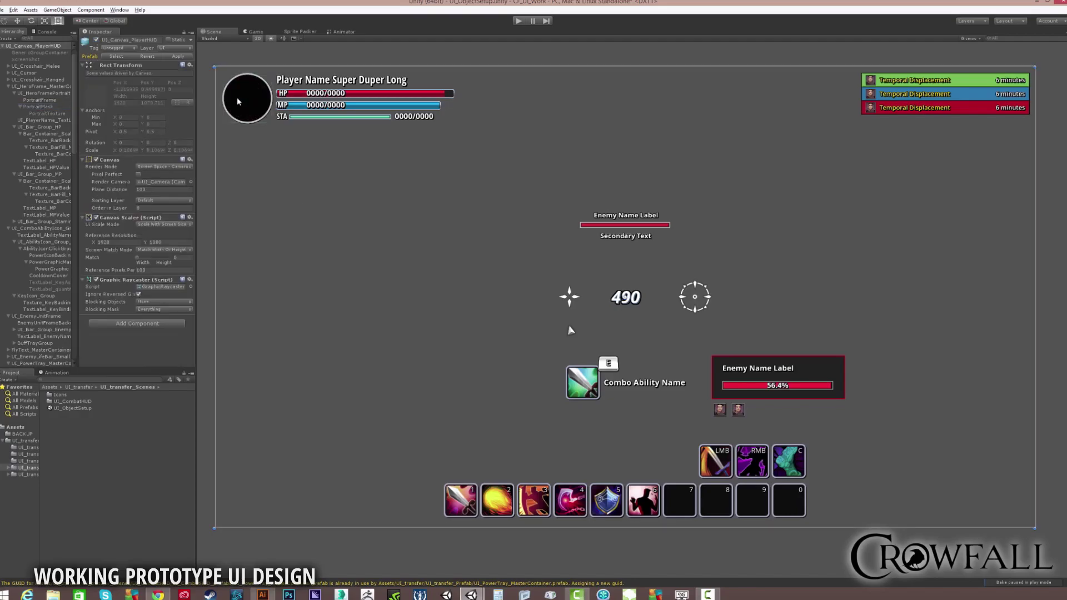
pyautogui.click(237, 98)
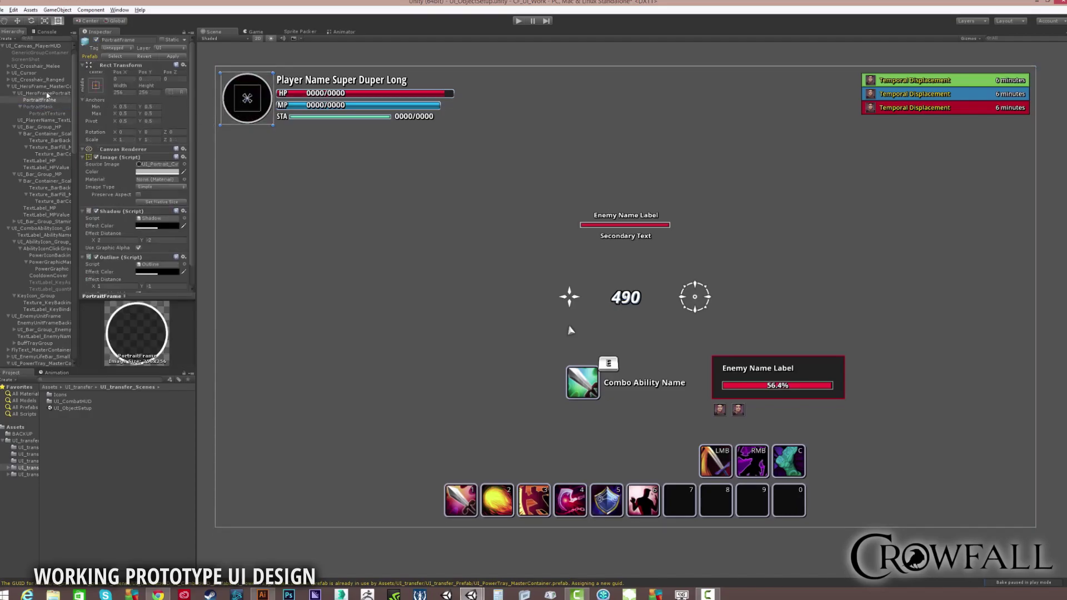
# Step: Give PortraitFrame the UI_HUD_BaseRim_1 ring sprite and view it in the Game view
pyautogui.click(184, 165)
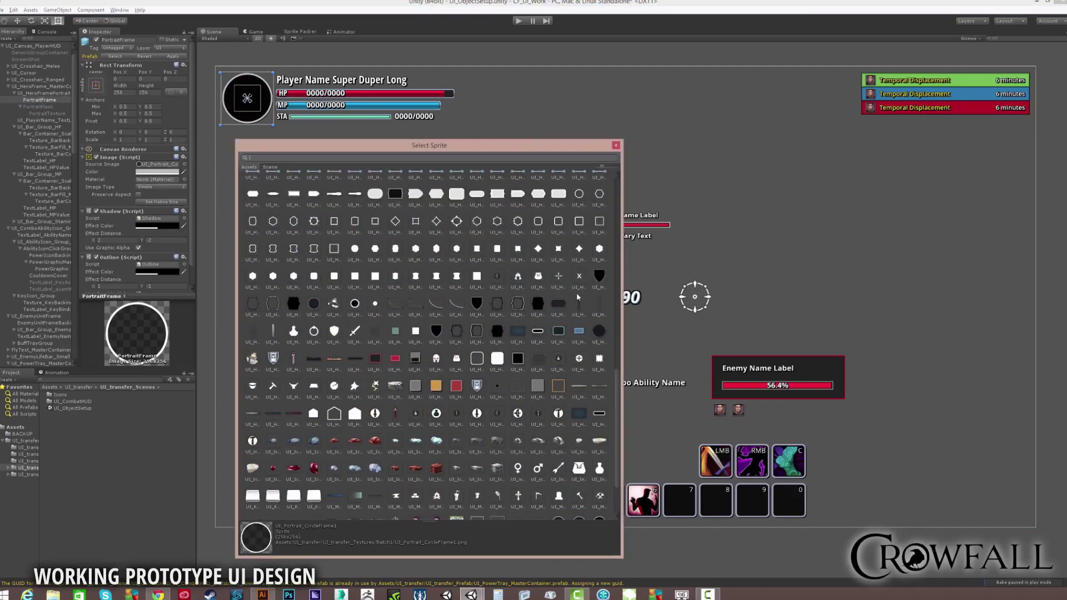
pyautogui.scroll(1, 578, 297)
pyautogui.click(578, 220)
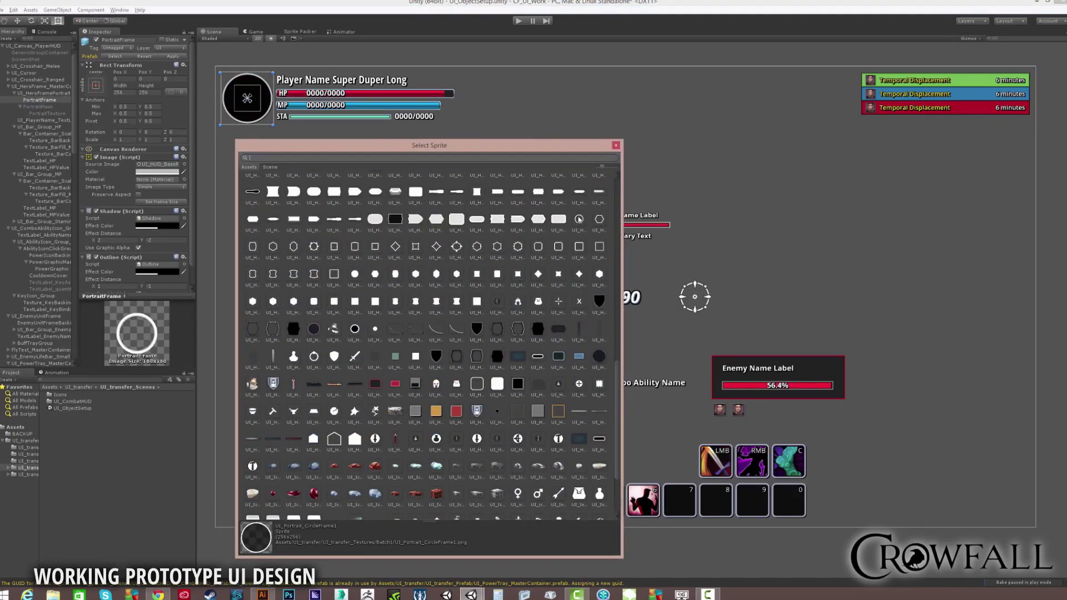
pyautogui.click(579, 222)
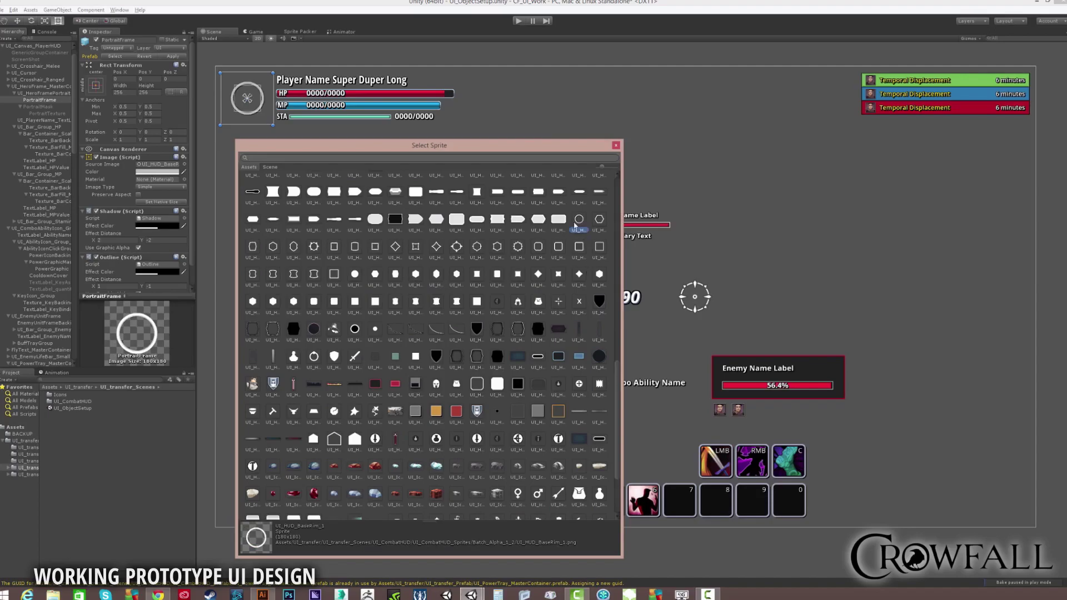
pyautogui.click(252, 33)
pyautogui.click(253, 32)
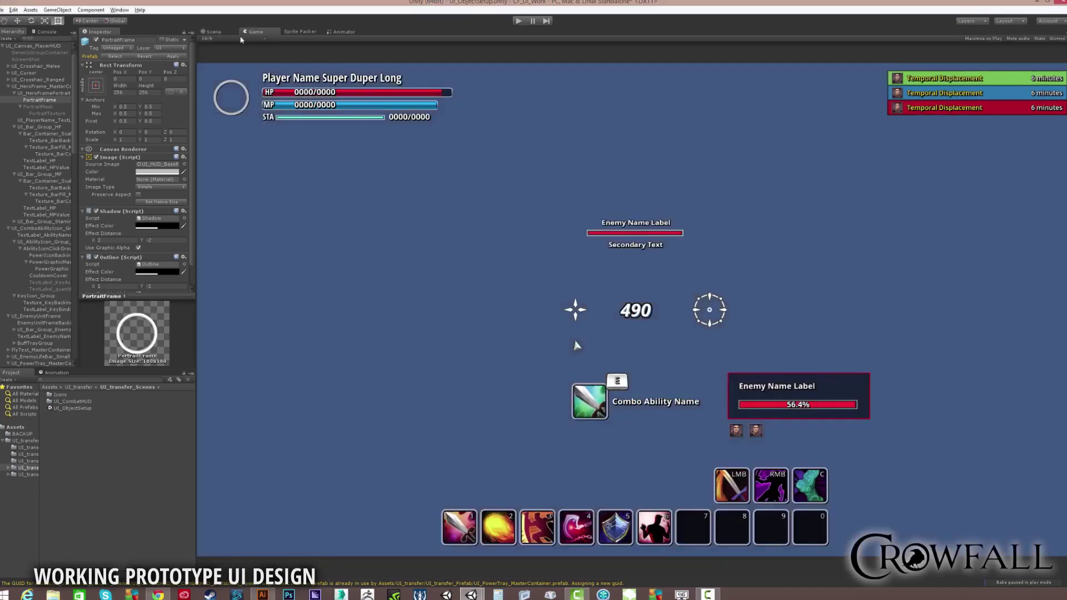
# Step: Cycle through the rim and mask sprites and pick EnemyPortraitMask1 for the portrait
pyautogui.click(183, 164)
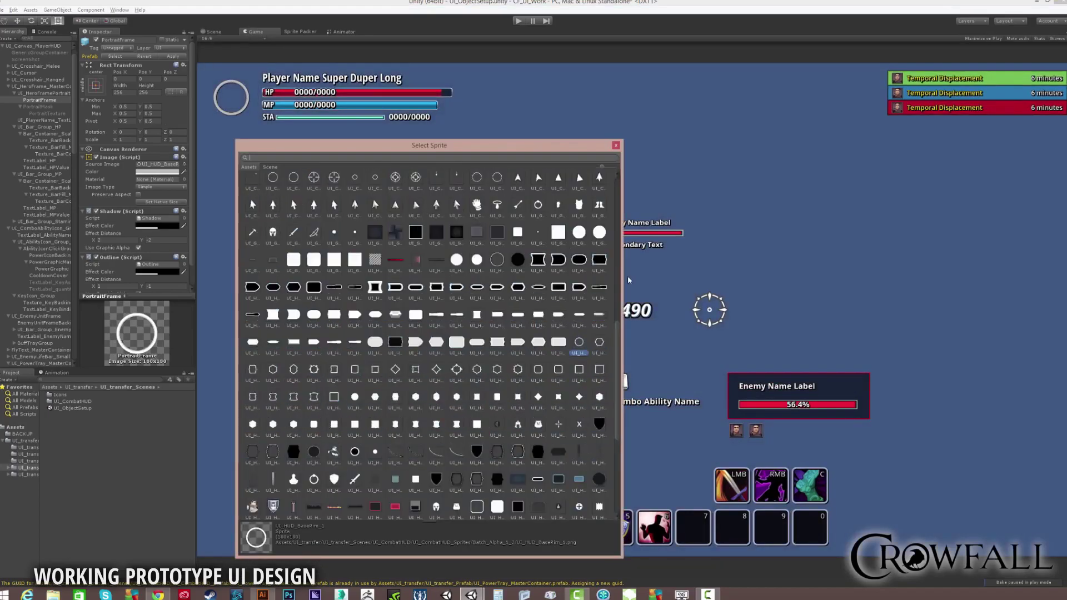
pyautogui.press('Right')
pyautogui.press('Right')
pyautogui.press('Right')
pyautogui.press('Right')
pyautogui.press('Right')
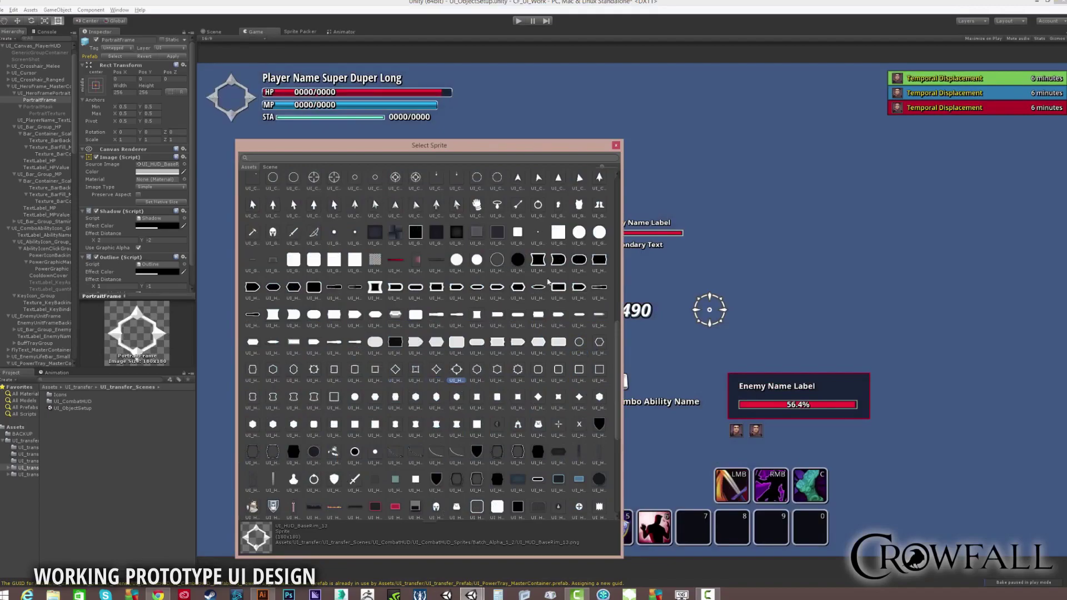
pyautogui.press('Right')
pyautogui.press('Right')
pyautogui.press('Right')
pyautogui.press('Right')
pyautogui.press('Right')
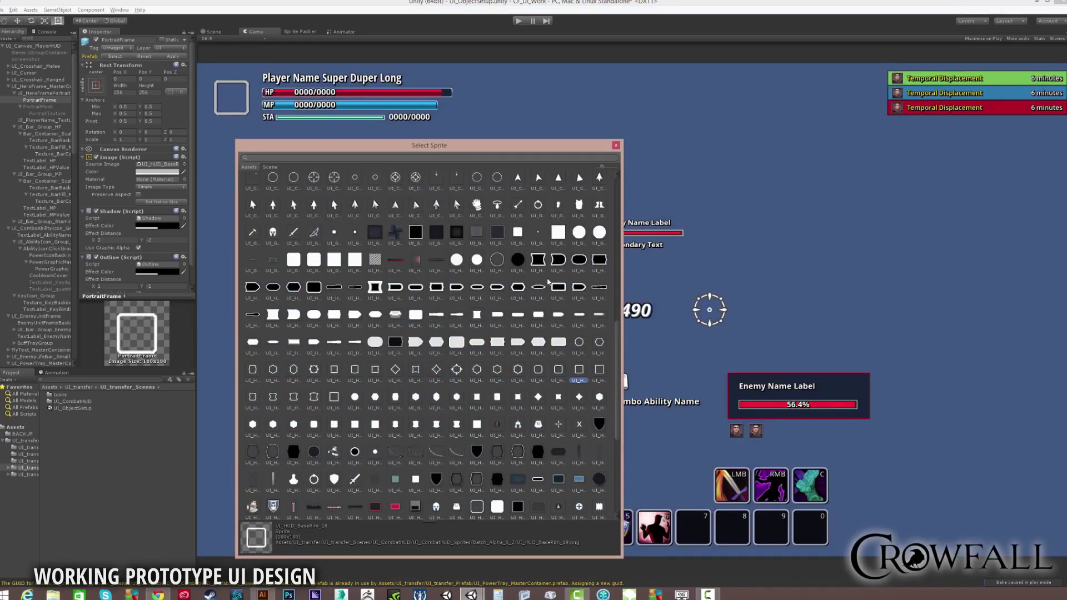
pyautogui.press('Right')
pyautogui.press('Right')
pyautogui.press('Right')
pyautogui.press('Right')
pyautogui.press('Right')
pyautogui.press('Right')
pyautogui.press('Right')
pyautogui.press('Right')
pyautogui.press('Right')
pyautogui.press('Right')
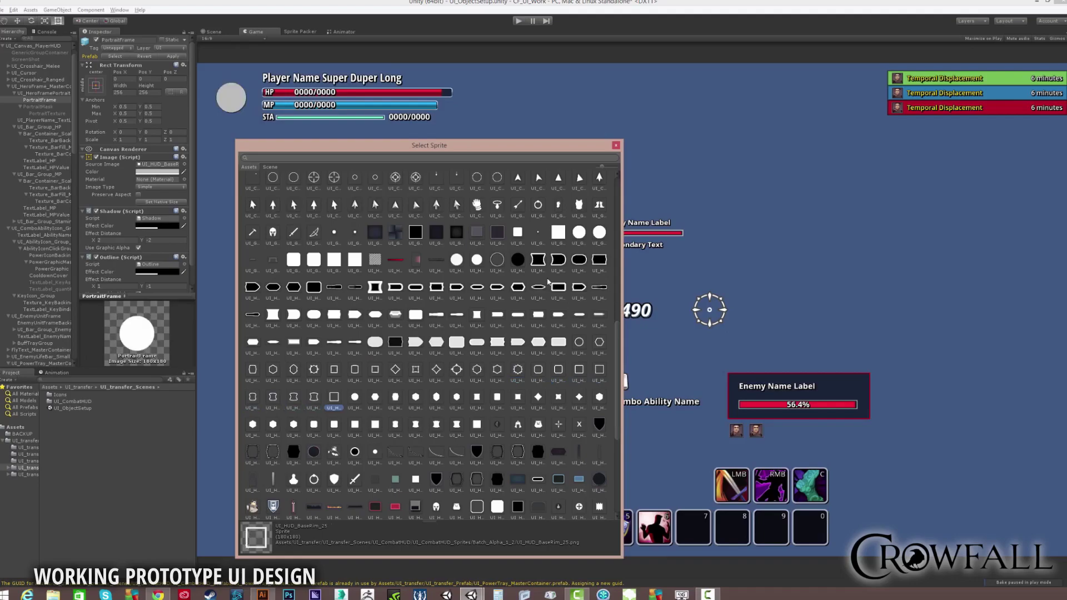
pyautogui.press('Right')
pyautogui.press('Right')
pyautogui.press('Right')
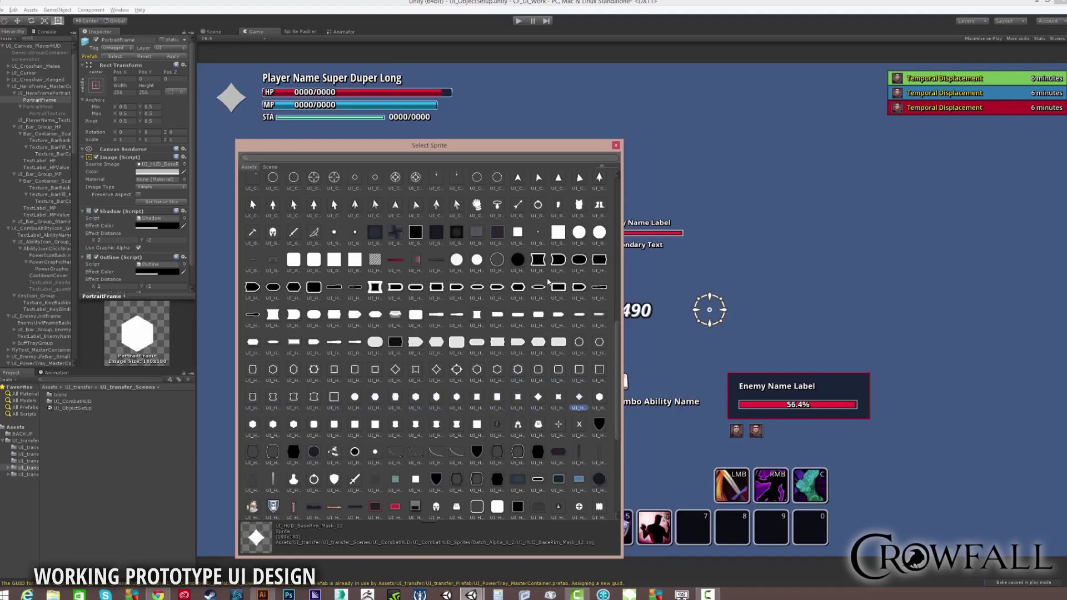
pyautogui.press('Right')
pyautogui.press('Right')
pyautogui.press('Right')
pyautogui.press('Right')
pyautogui.press('Right')
pyautogui.press('Right')
pyautogui.press('Right')
pyautogui.press('Right')
pyautogui.press('Right')
pyautogui.press('Right')
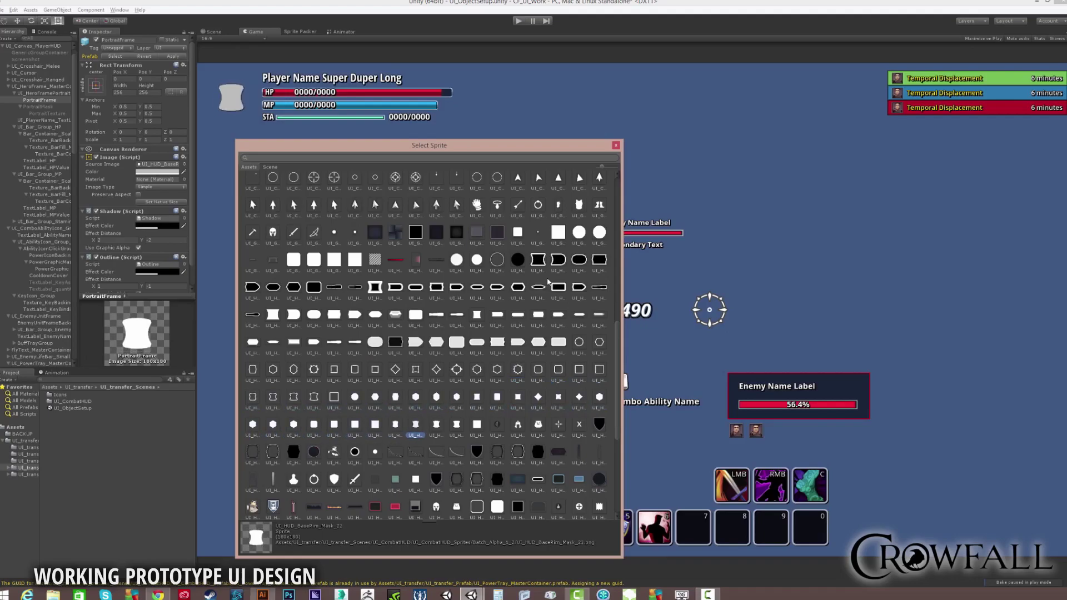
pyautogui.press('Right')
pyautogui.press('Right')
pyautogui.press('Right')
pyautogui.press('Right')
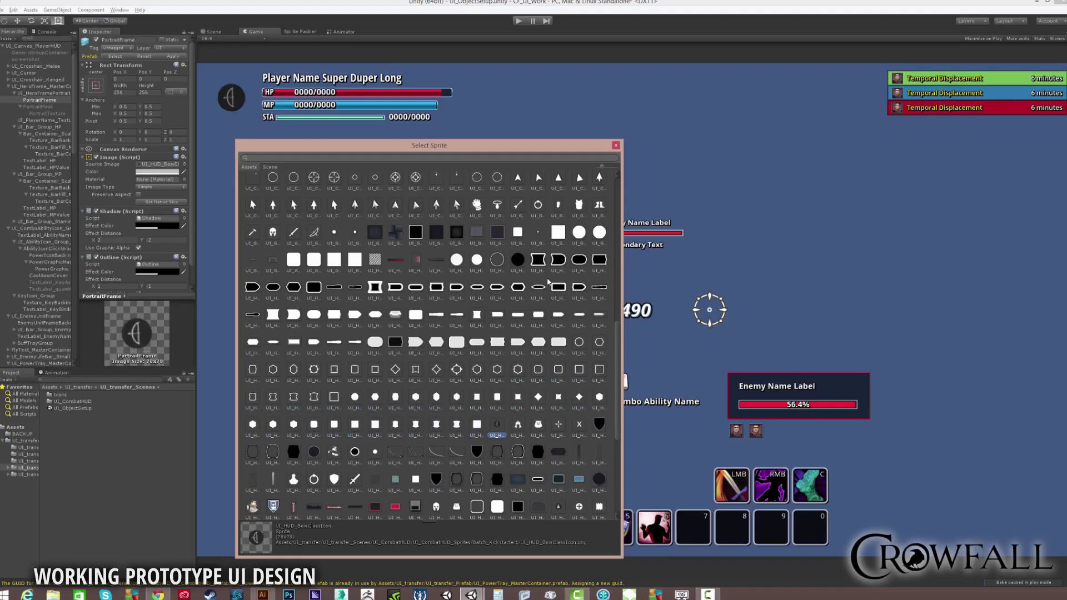
pyautogui.click(477, 453)
pyautogui.click(518, 452)
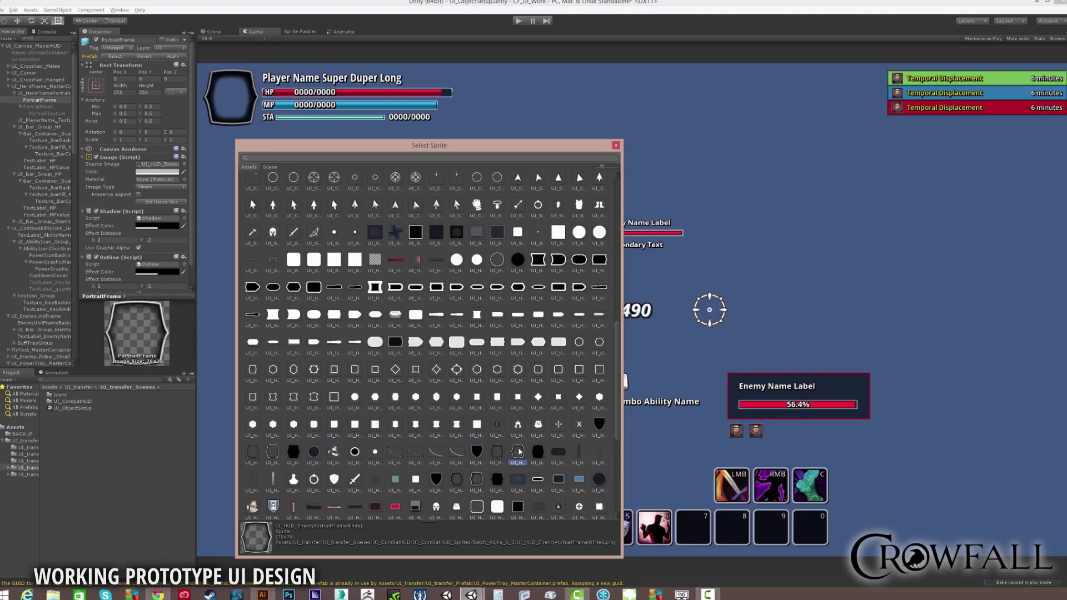
pyautogui.click(498, 456)
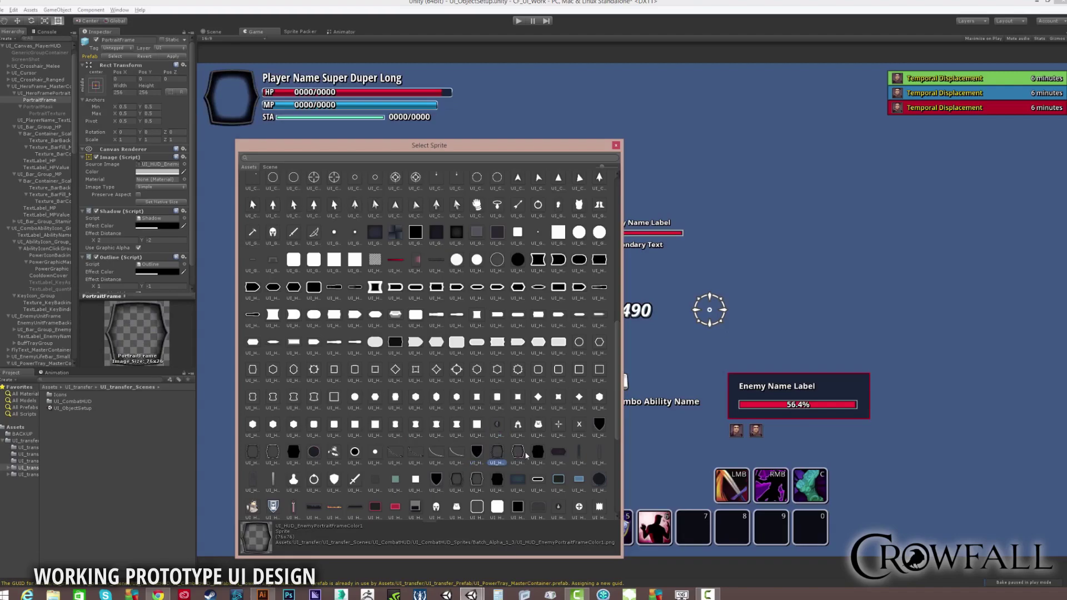
pyautogui.click(537, 456)
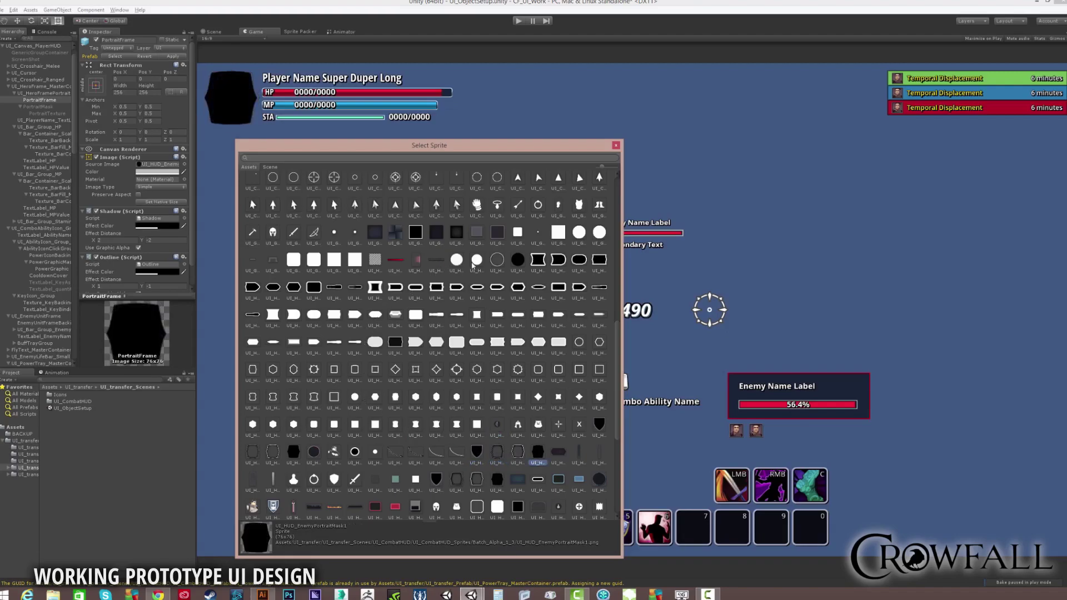
# Step: Apply the portrait sprite and recolour the HP bar's Texture_BarColor to bright green
pyautogui.doubleClick(497, 260)
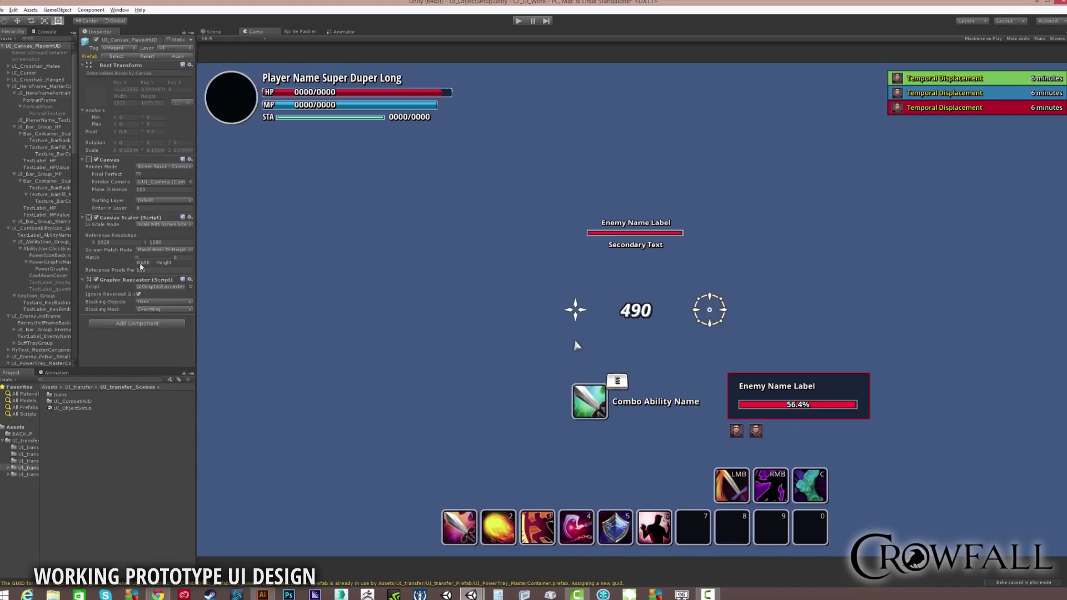
pyautogui.click(53, 154)
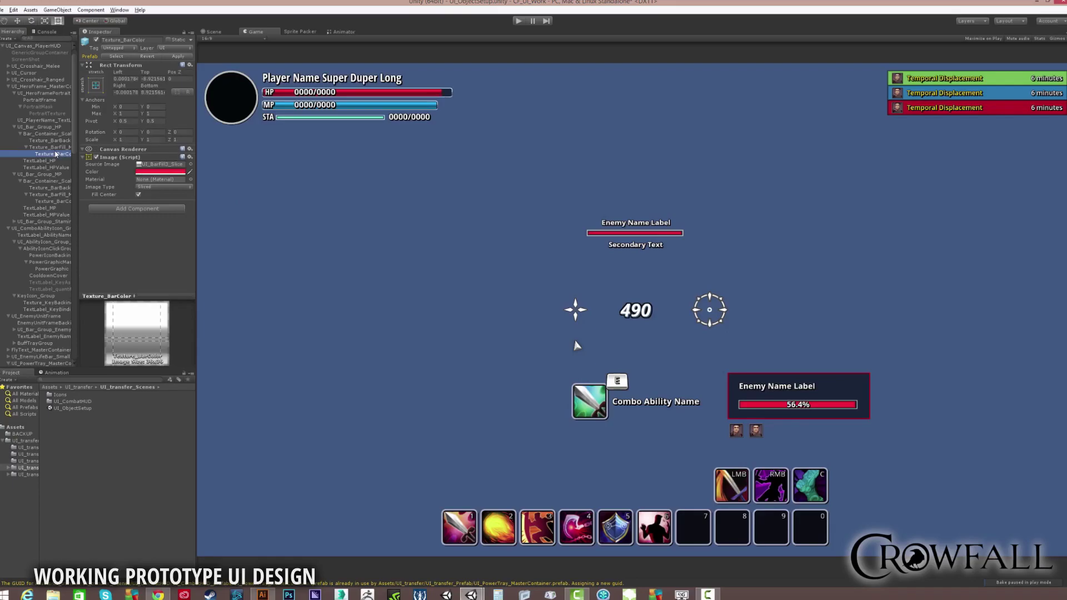
pyautogui.click(160, 172)
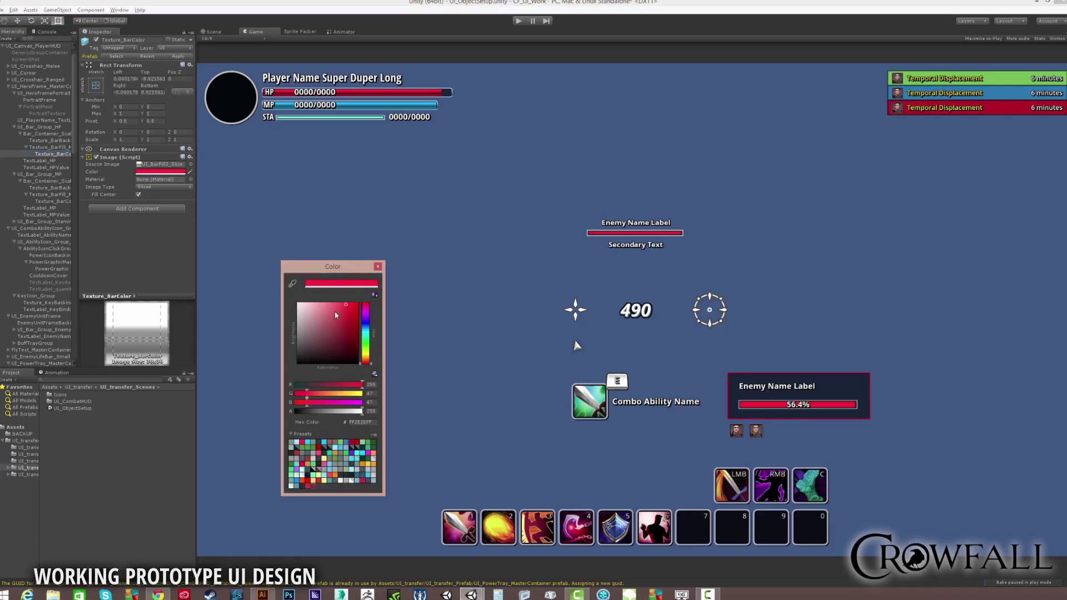
pyautogui.moveTo(335, 314)
pyautogui.mouseDown()
pyautogui.moveTo(350, 334)
pyautogui.moveTo(382, 283)
pyautogui.mouseUp()
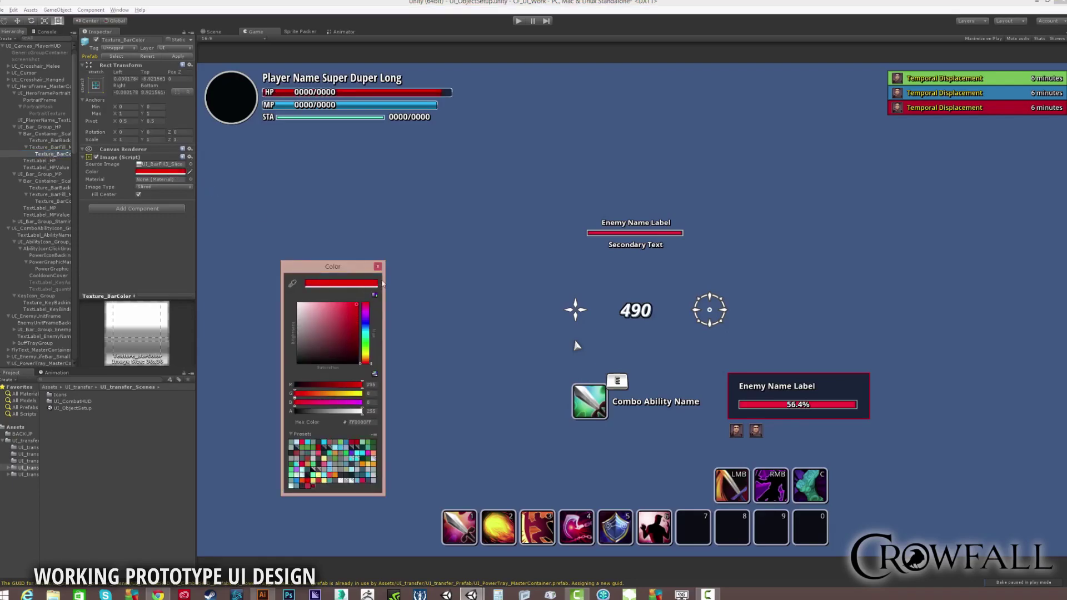
pyautogui.moveTo(366, 323); pyautogui.dragTo(363, 344)
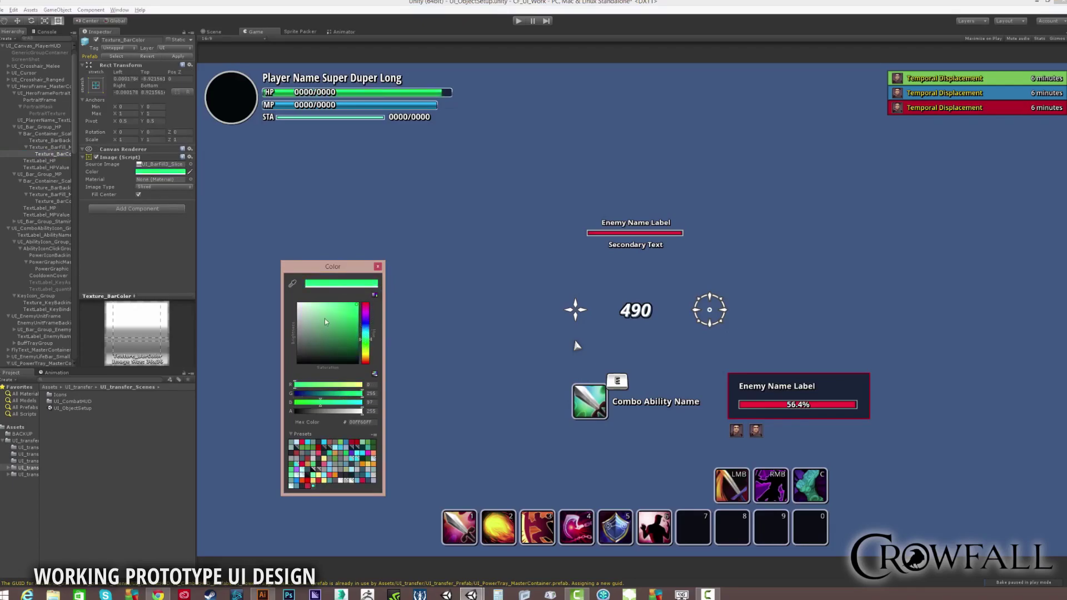
pyautogui.click(379, 267)
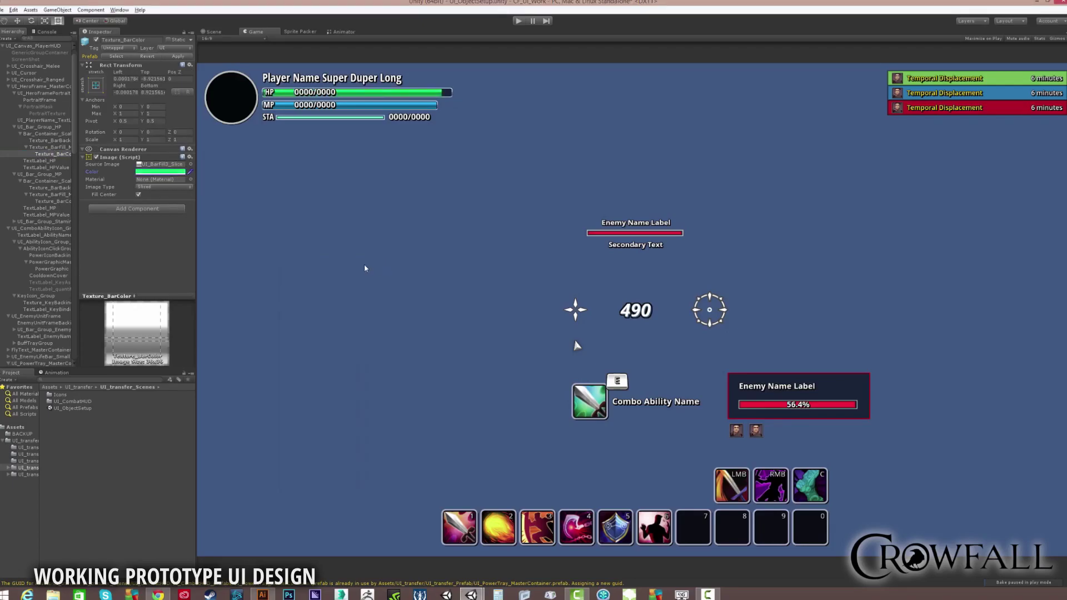
pyautogui.click(191, 164)
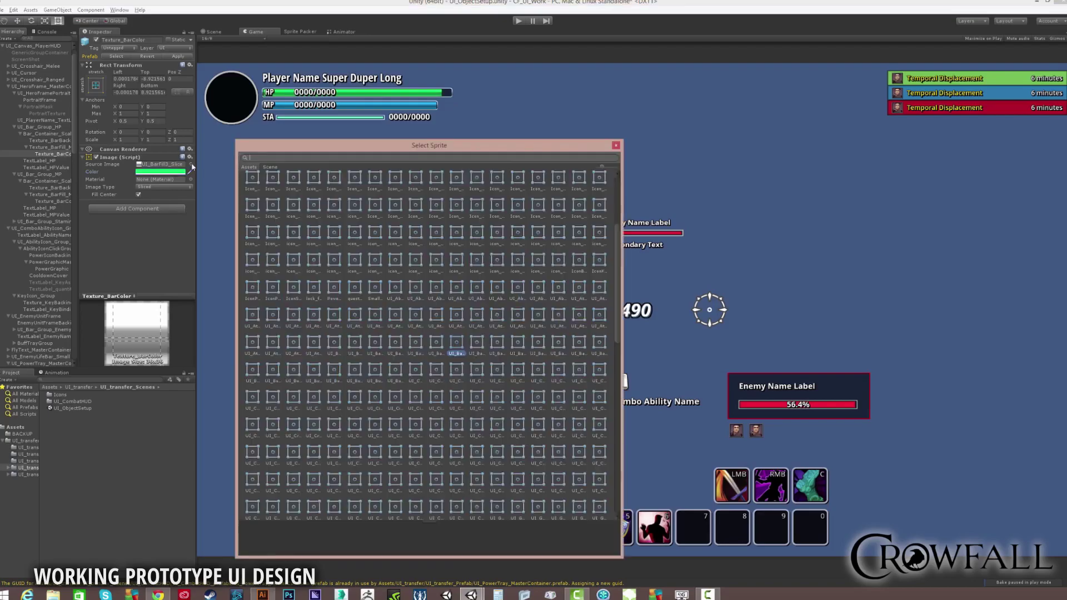
# Step: Try the UI_BarFill1–3 slice sprites, then apply the white gradient sprite to the HP bar
pyautogui.click(438, 345)
pyautogui.click(457, 345)
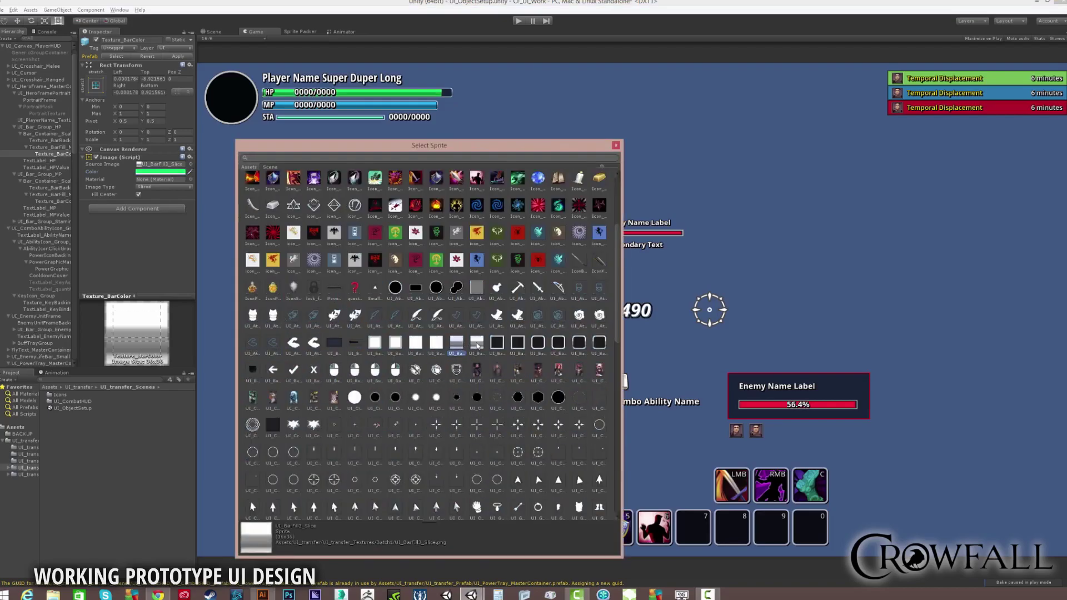
pyautogui.click(477, 345)
pyautogui.click(375, 343)
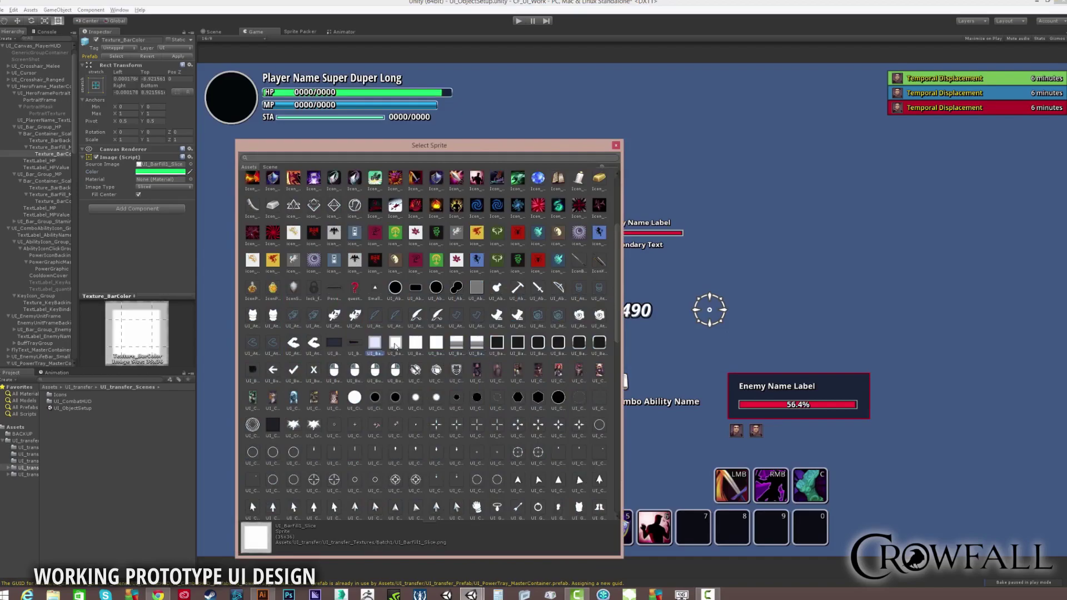
pyautogui.click(395, 345)
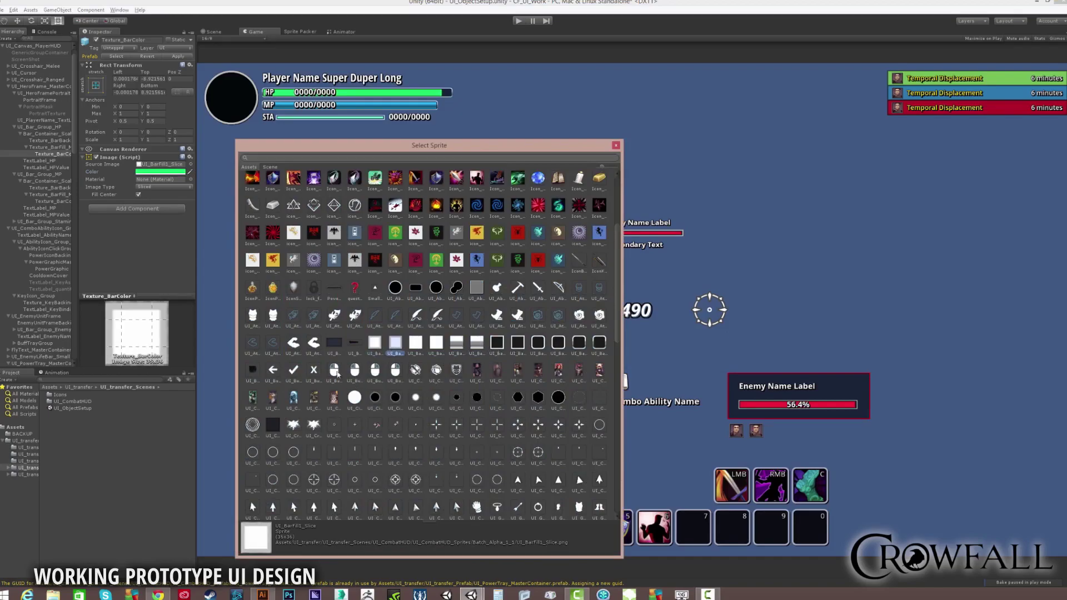
pyautogui.doubleClick(477, 345)
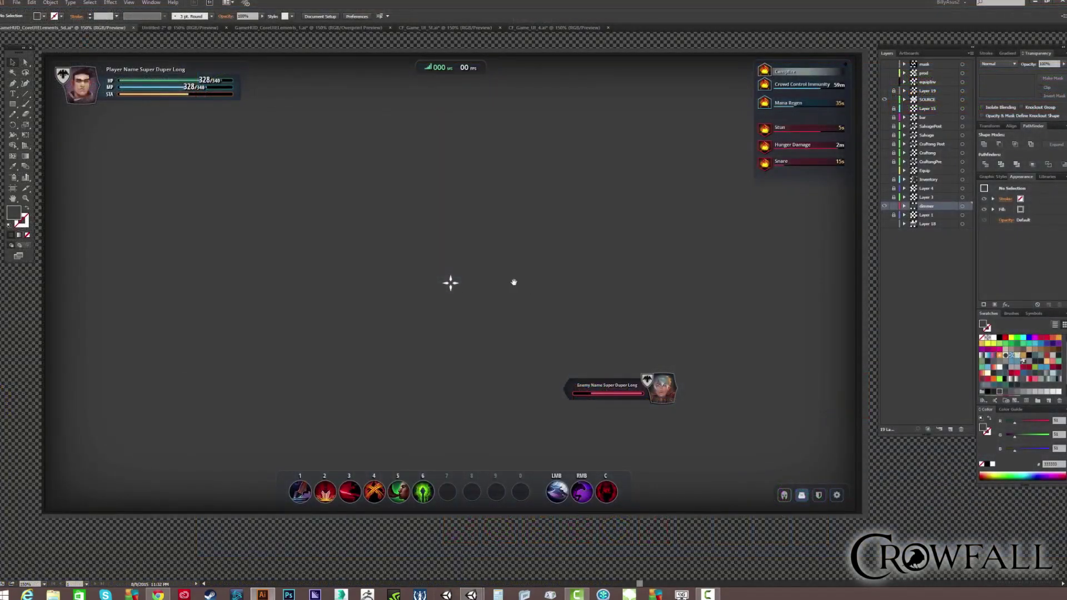
# Step: Pan across the Illustrator HUD mockup to review the bars, buff list, enemy frame and hotbar
pyautogui.moveTo(515, 283); pyautogui.dragTo(529, 285)
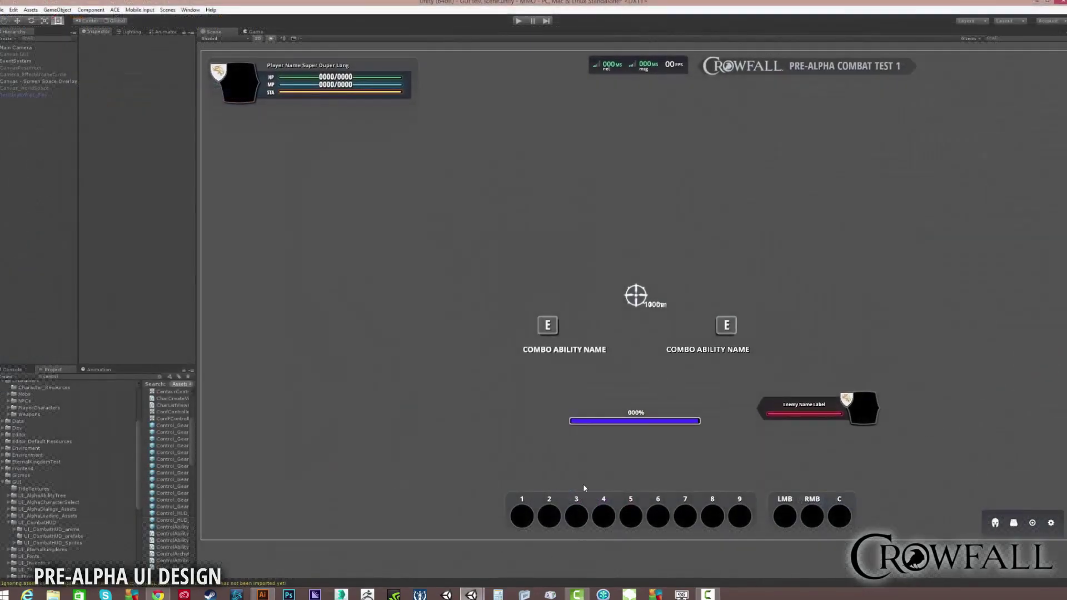
pyautogui.moveTo(583, 488); pyautogui.dragTo(578, 494, button='middle')
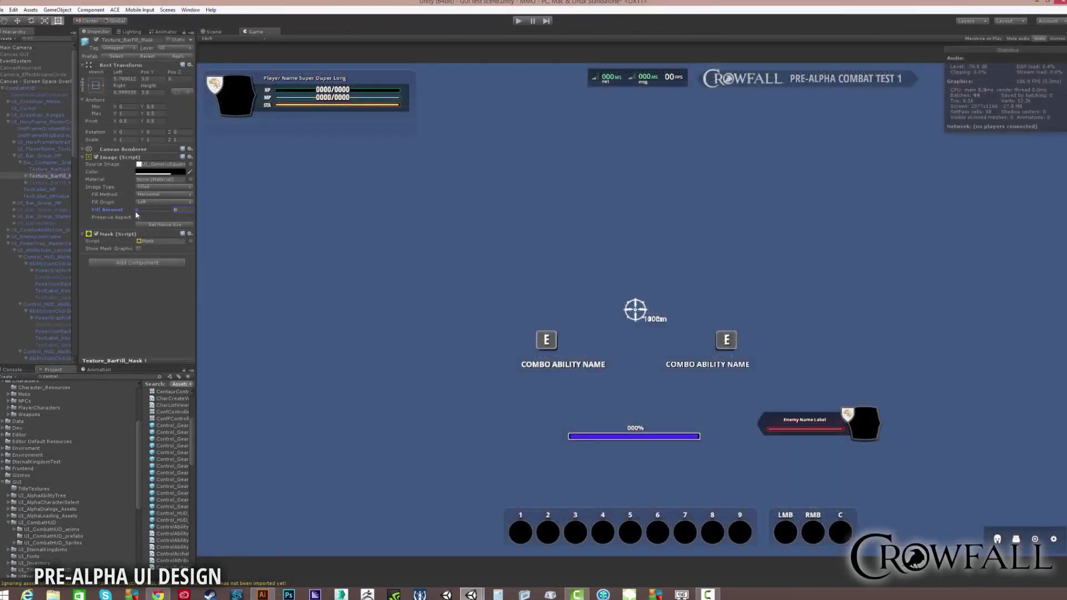
# Step: Set Texture_BarFill_Mask's Fill Amount to 1 and turn off the Game view Stats overlay
pyautogui.moveTo(139, 214); pyautogui.dragTo(170, 217)
pyautogui.click(1040, 39)
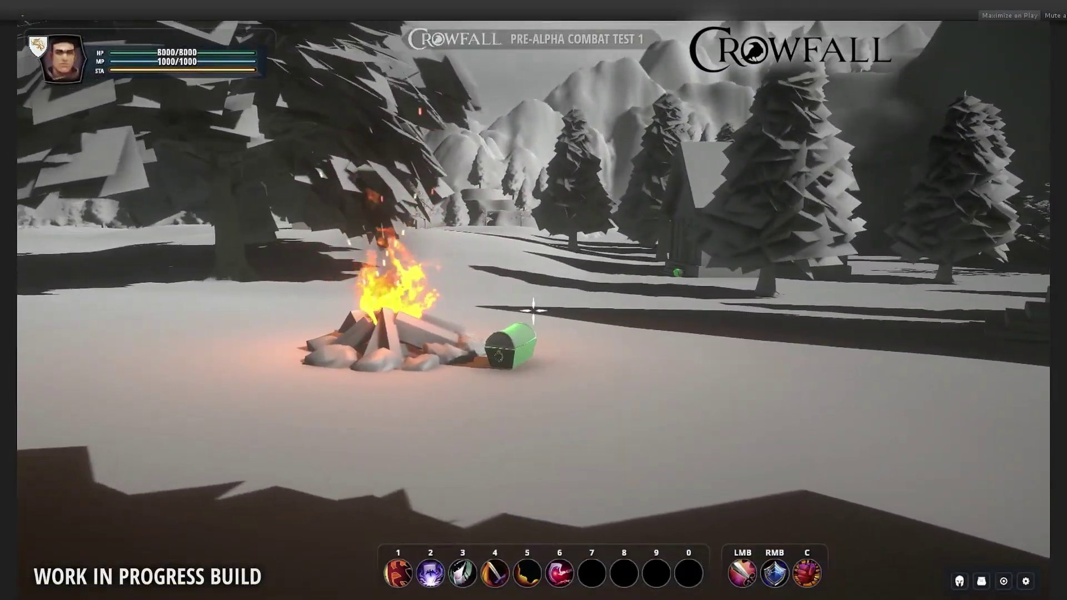
# Step: Cast the hotbar slot 2 ability, raise a block, and sprint toward the village houses
pyautogui.press('2')
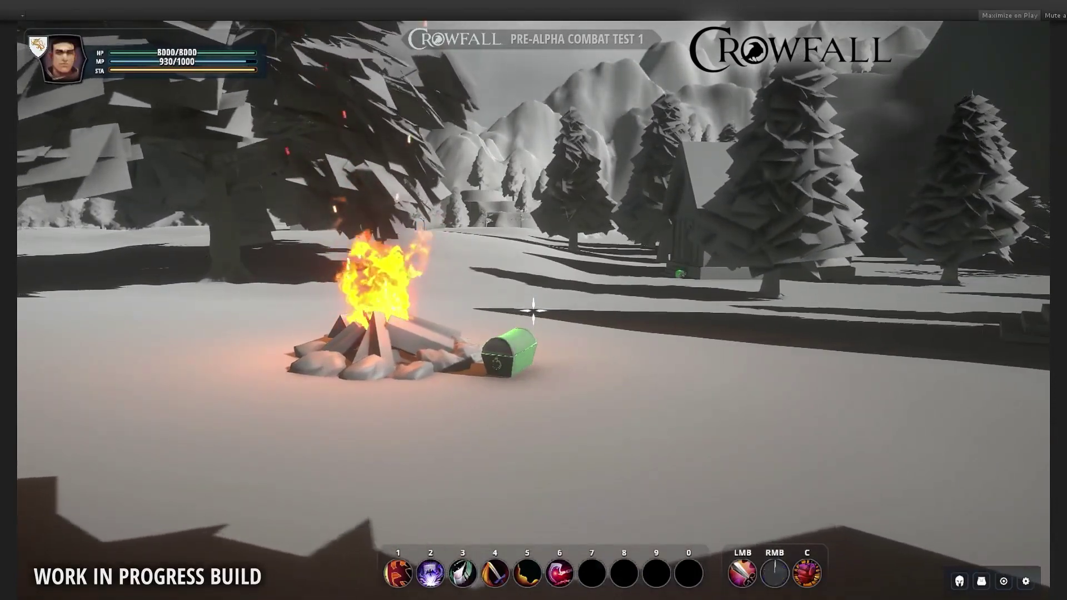
pyautogui.rightClick(533, 311)
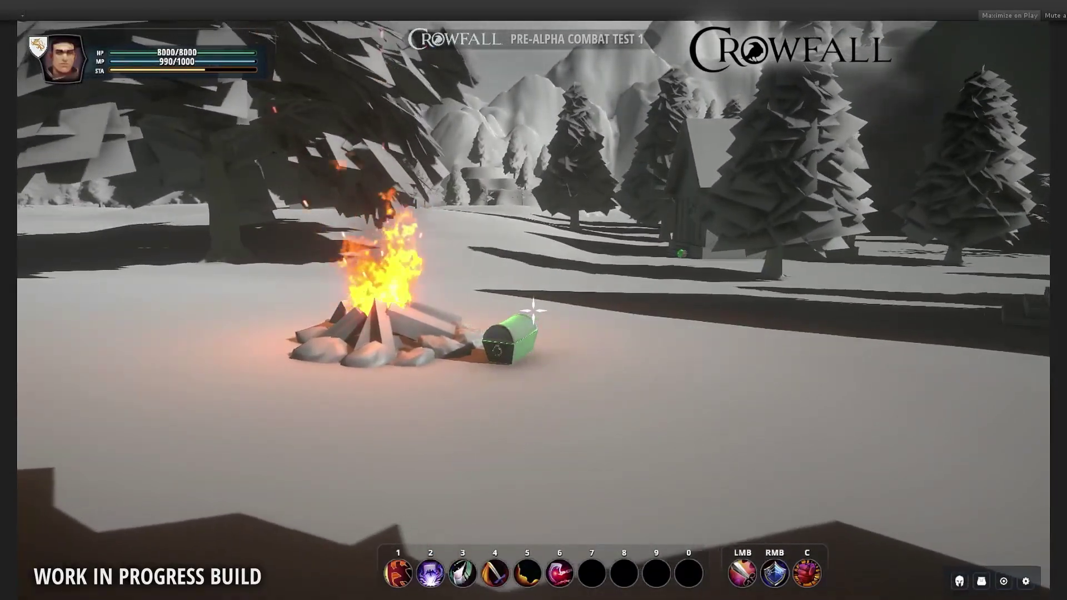
pyautogui.hotkey('shift', 'w')
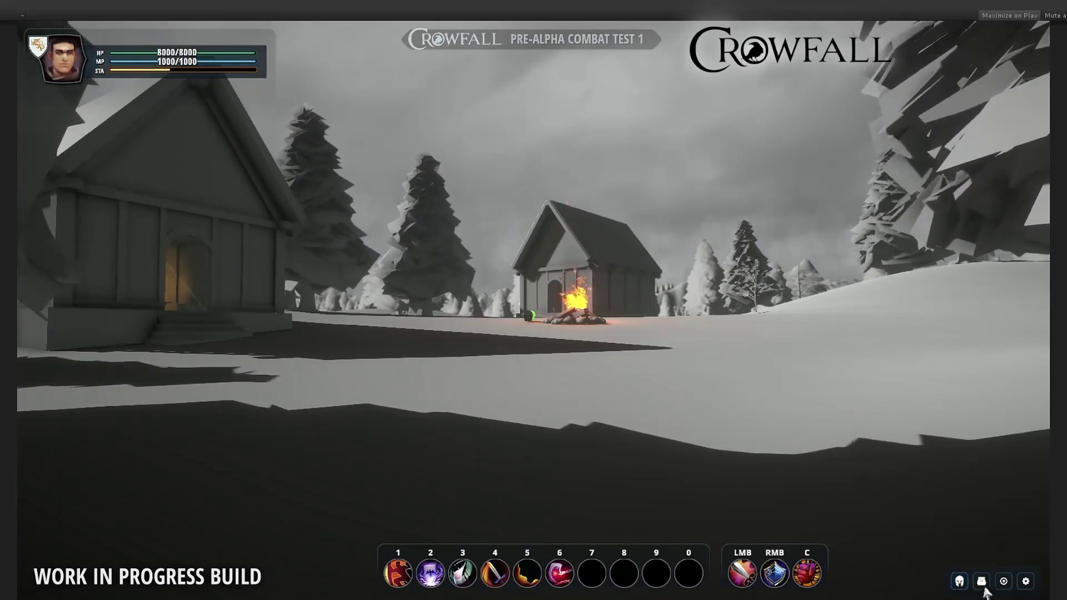
# Step: Move the HP/MP/STA portrait frame to lower left, then sprint past the cabin to the campfire
pyautogui.moveTo(167, 35); pyautogui.dragTo(328, 536)
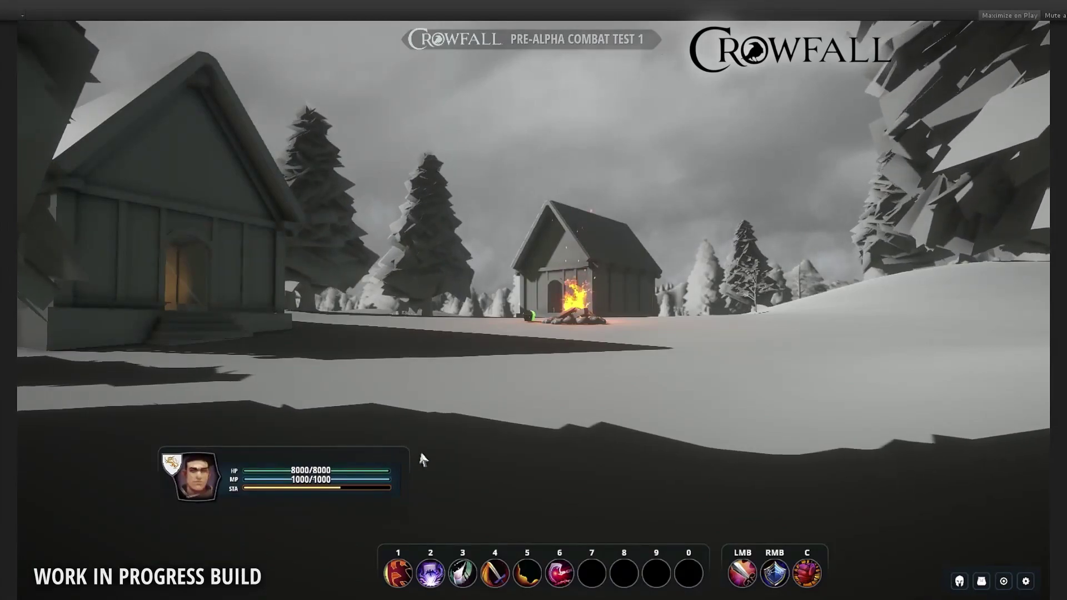
pyautogui.click(487, 250)
pyautogui.hotkey('shift', 'w')
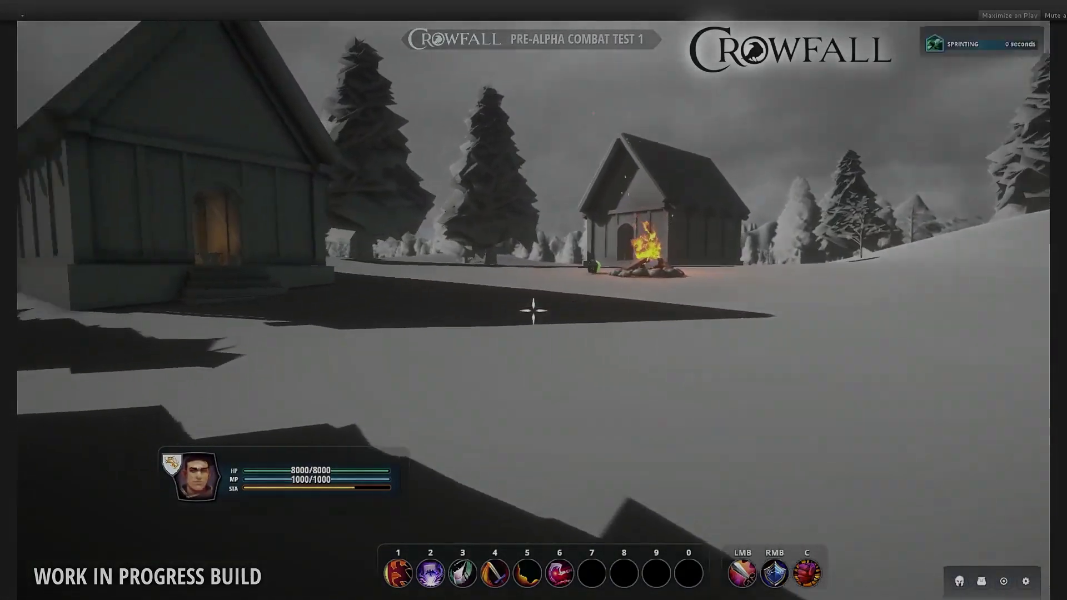
pyautogui.press('w')
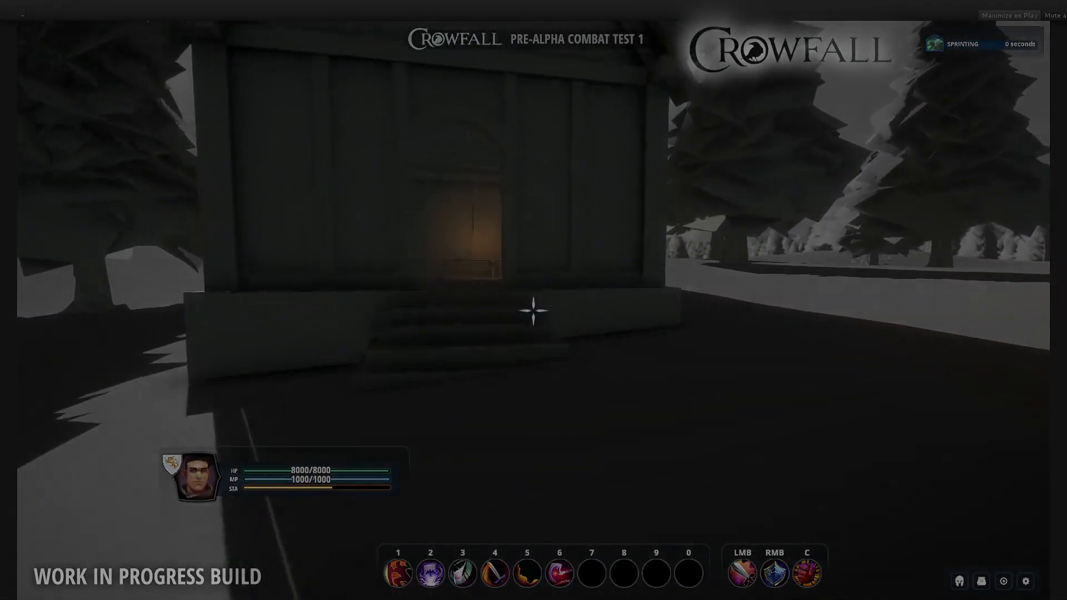
pyautogui.press('w')
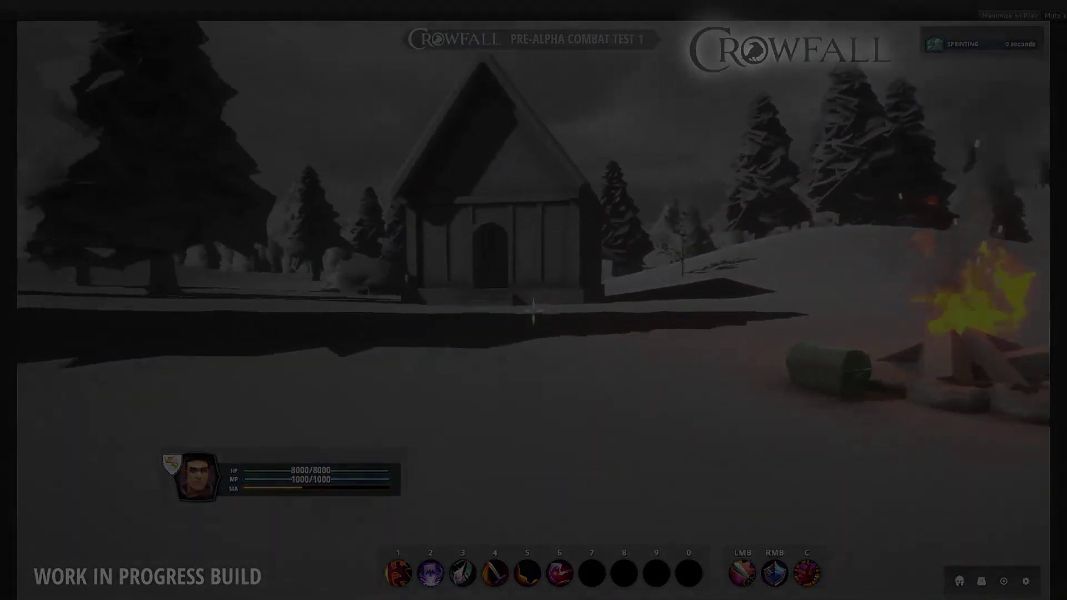